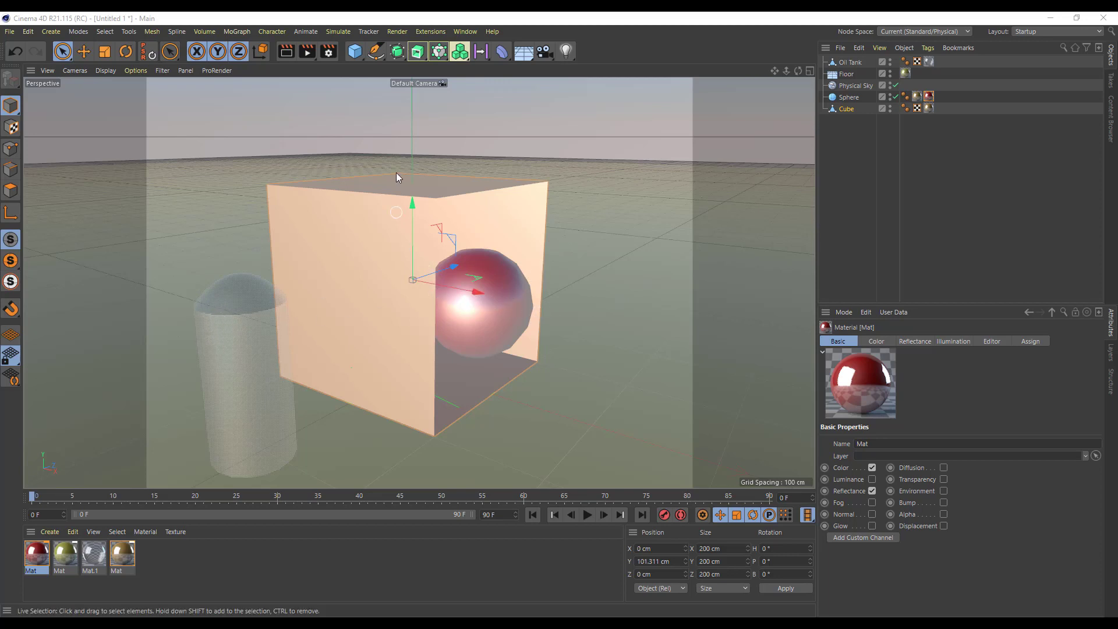
Enable Multi-Pass in Render Settings and bring up its list of pass types
left_click(329, 53)
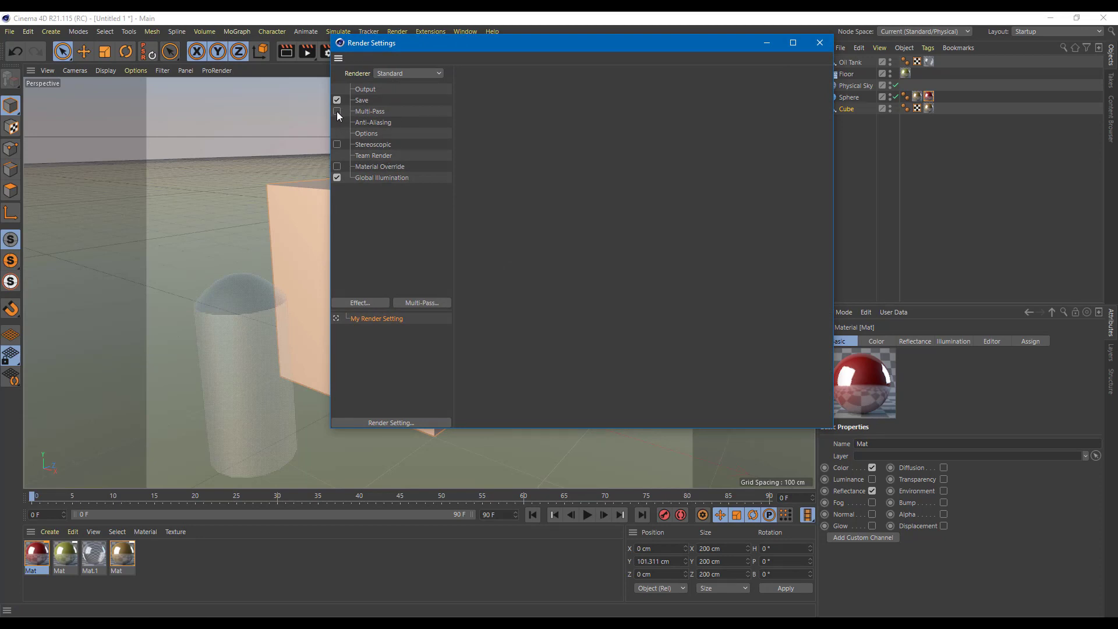
left_click(365, 112)
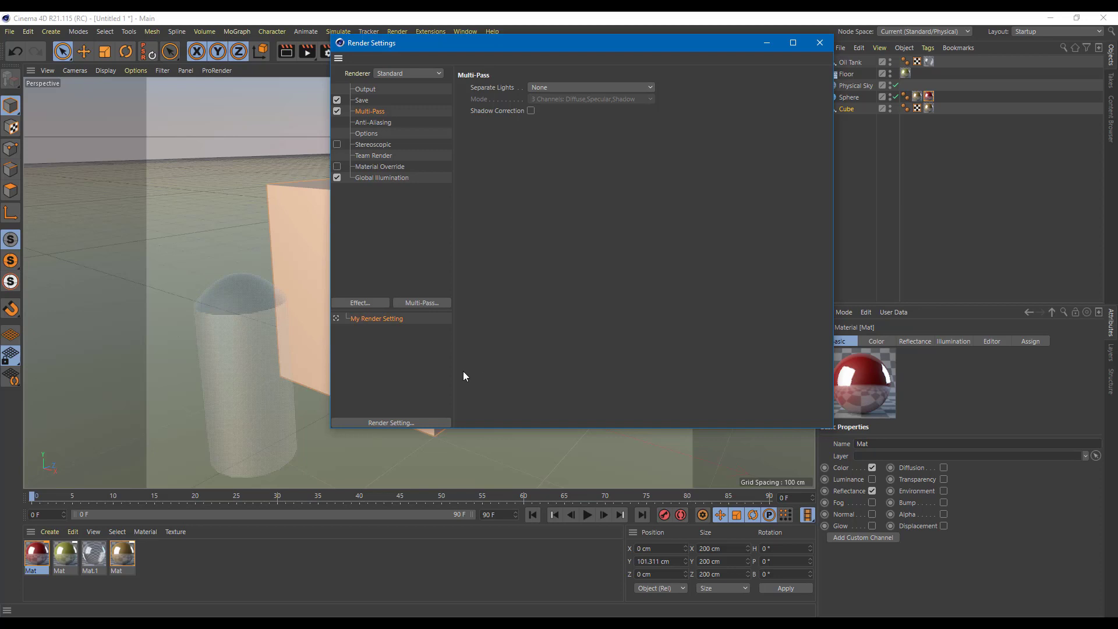
left_click(419, 301)
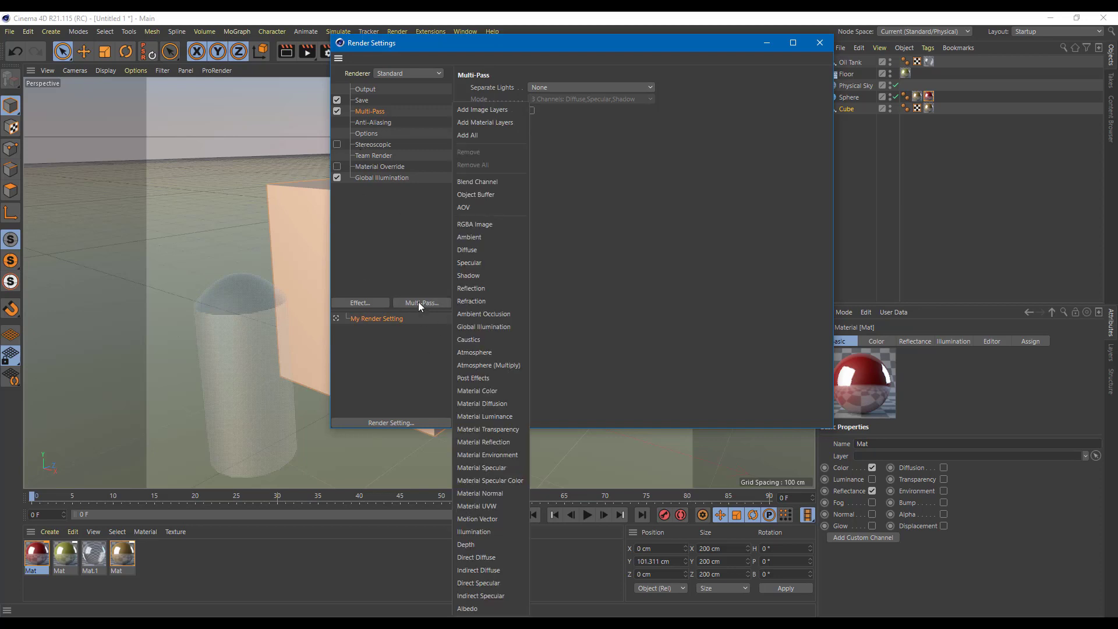
Add RGBA Image, Specular, Shadow and Reflection passes to the multi-pass list
left_click(479, 225)
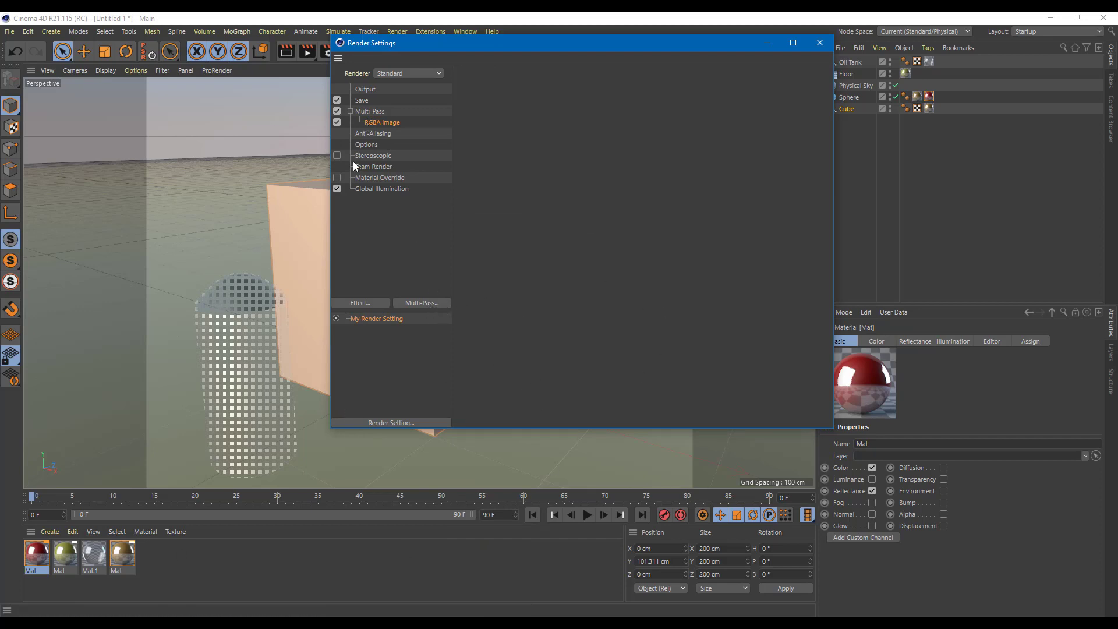
left_click_drag(543, 46, 666, 85)
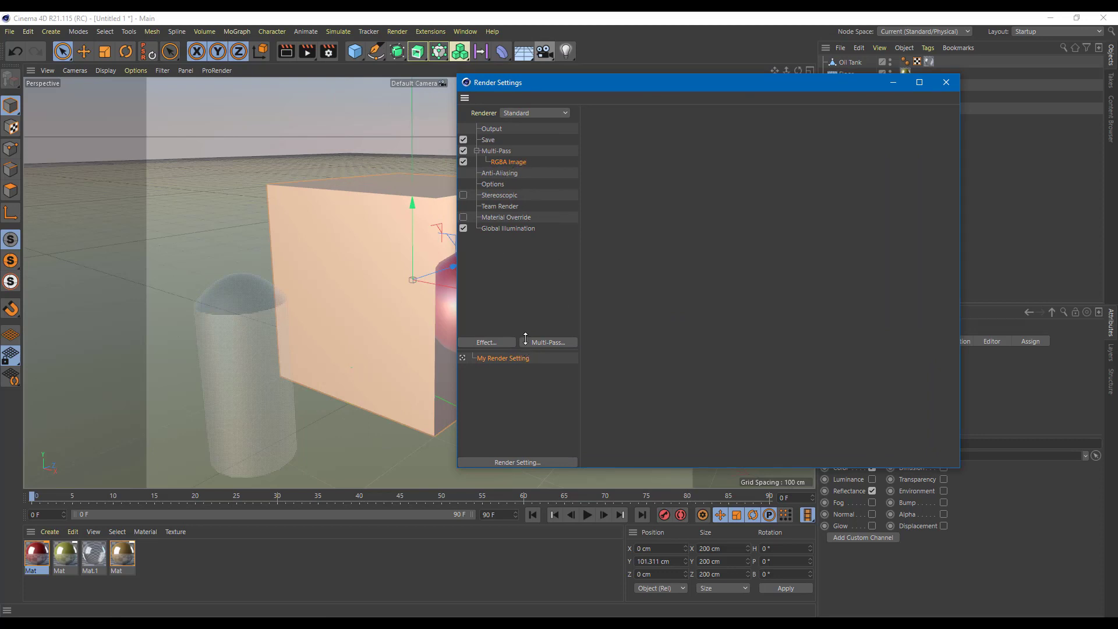
left_click(546, 341)
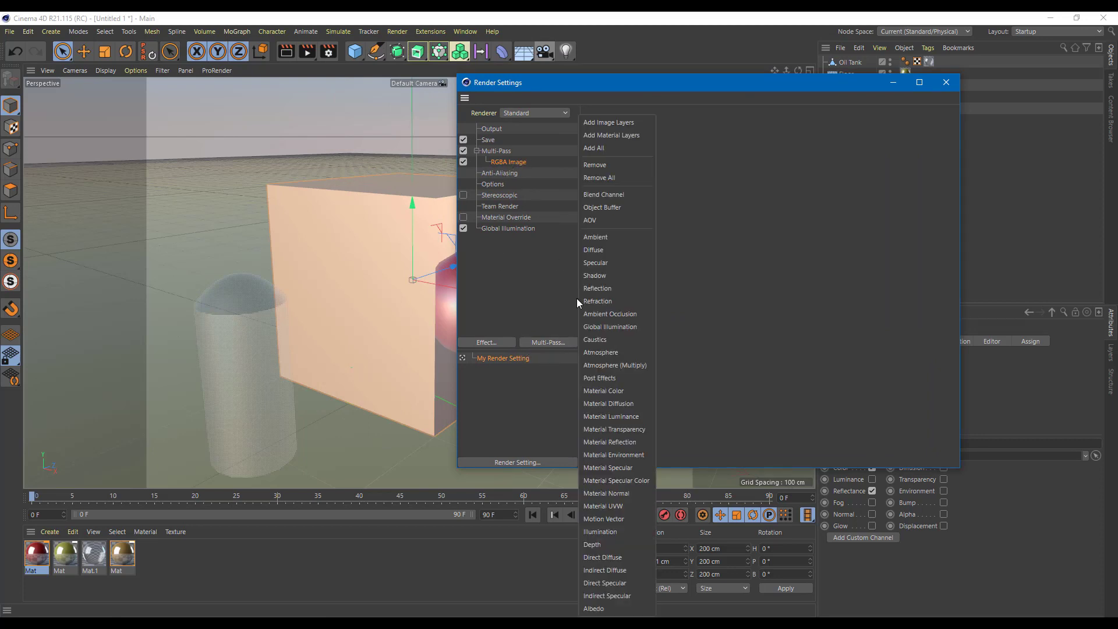
left_click(629, 261)
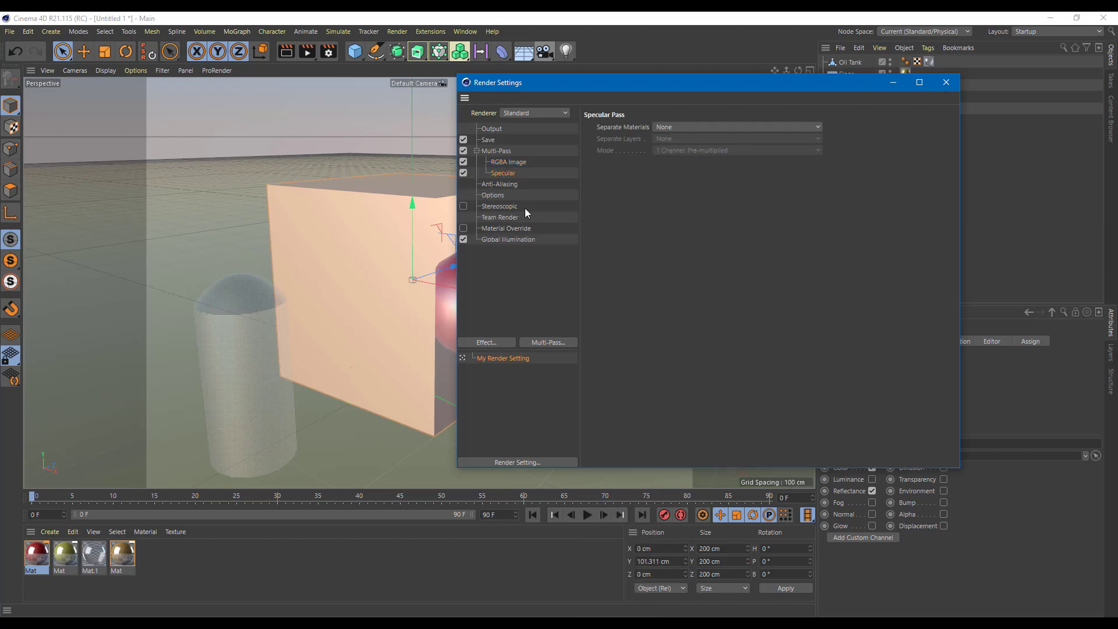
left_click(566, 344)
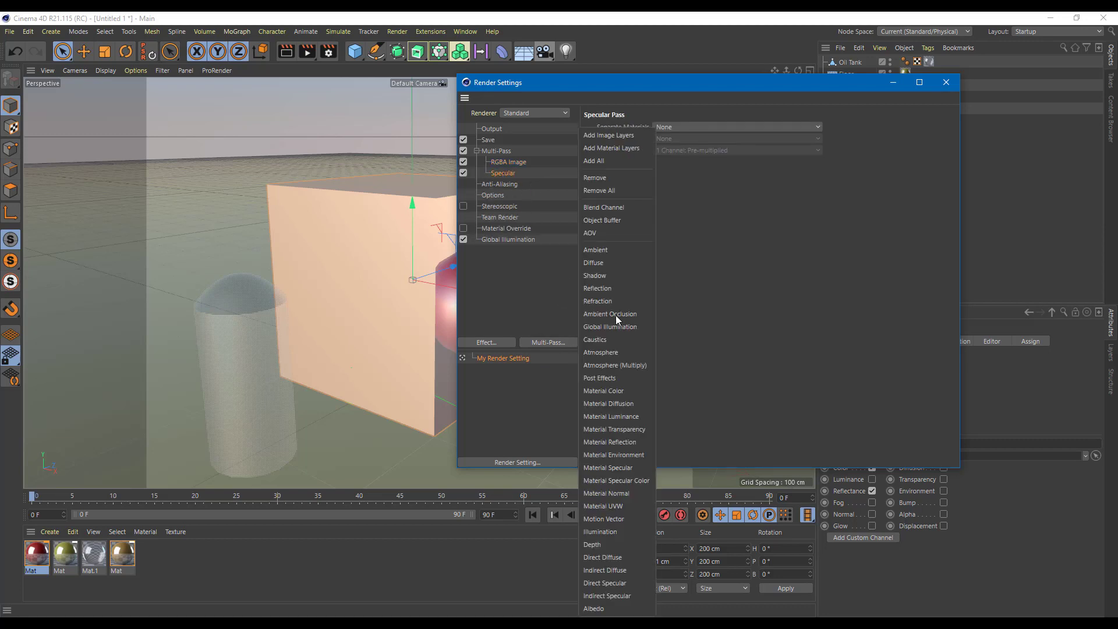
left_click(605, 278)
left_click(571, 342)
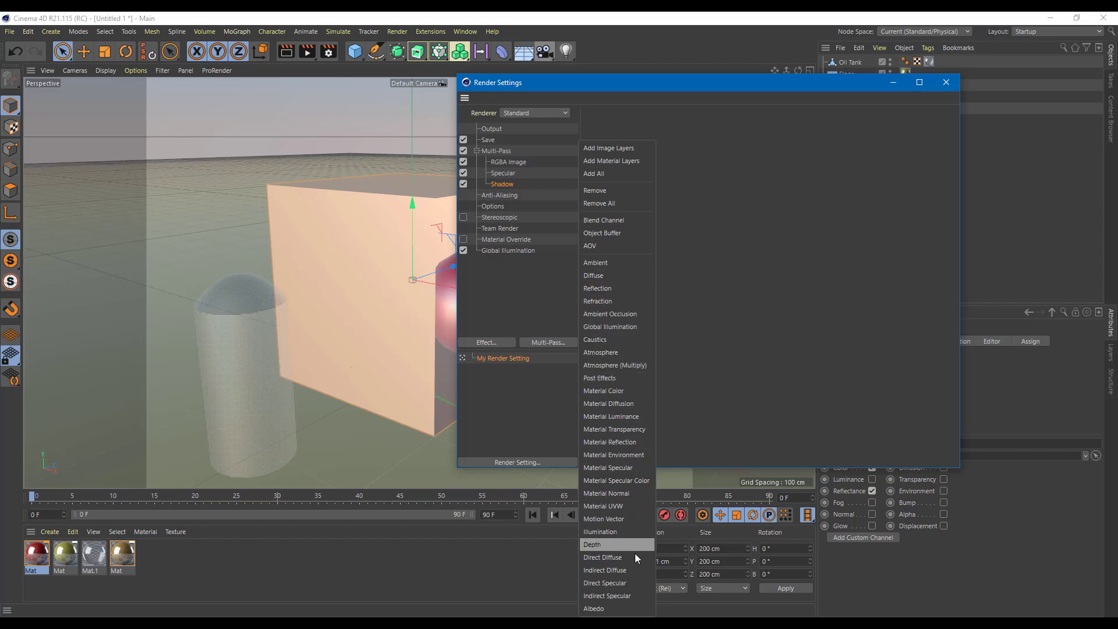
left_click(635, 289)
Add Refraction and Global Illumination passes, then return to the multi-pass settings
left_click(568, 342)
left_click(631, 303)
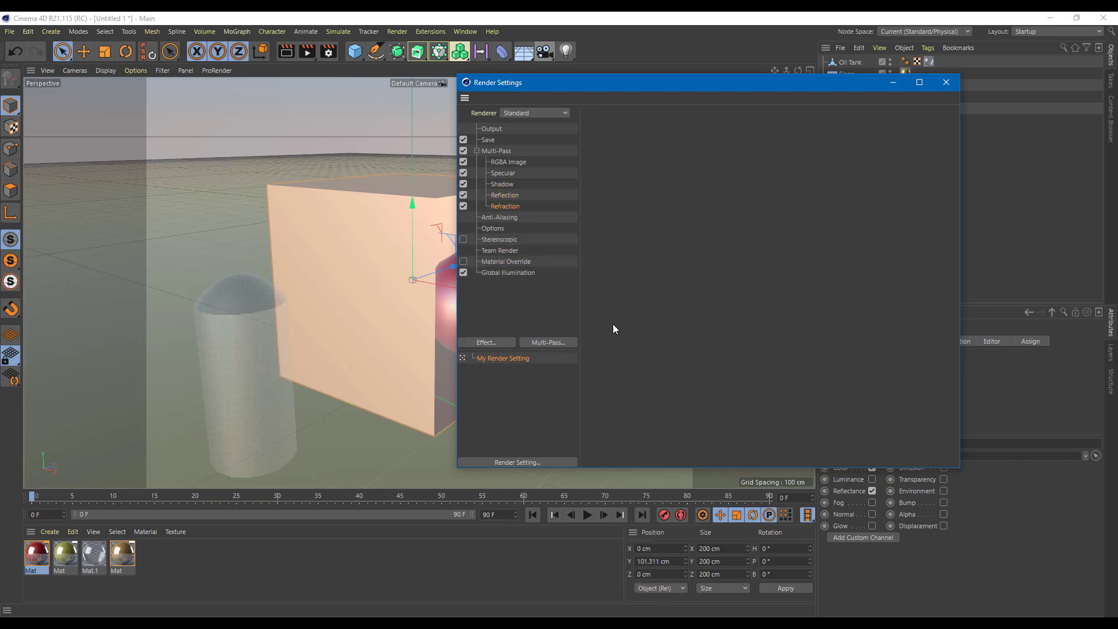
left_click(556, 344)
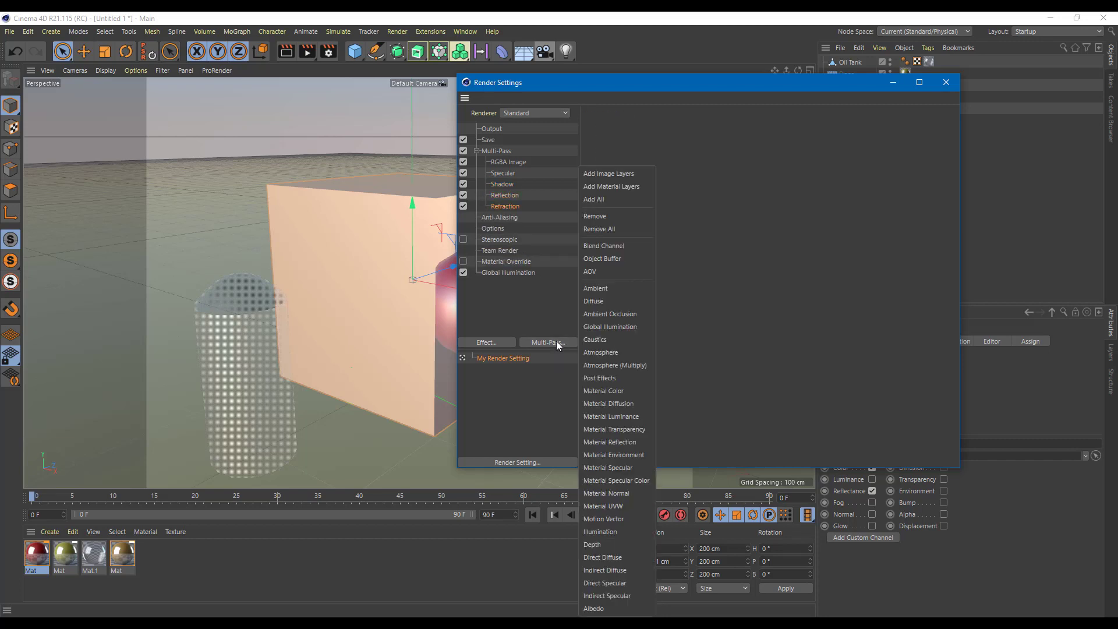
left_click(628, 324)
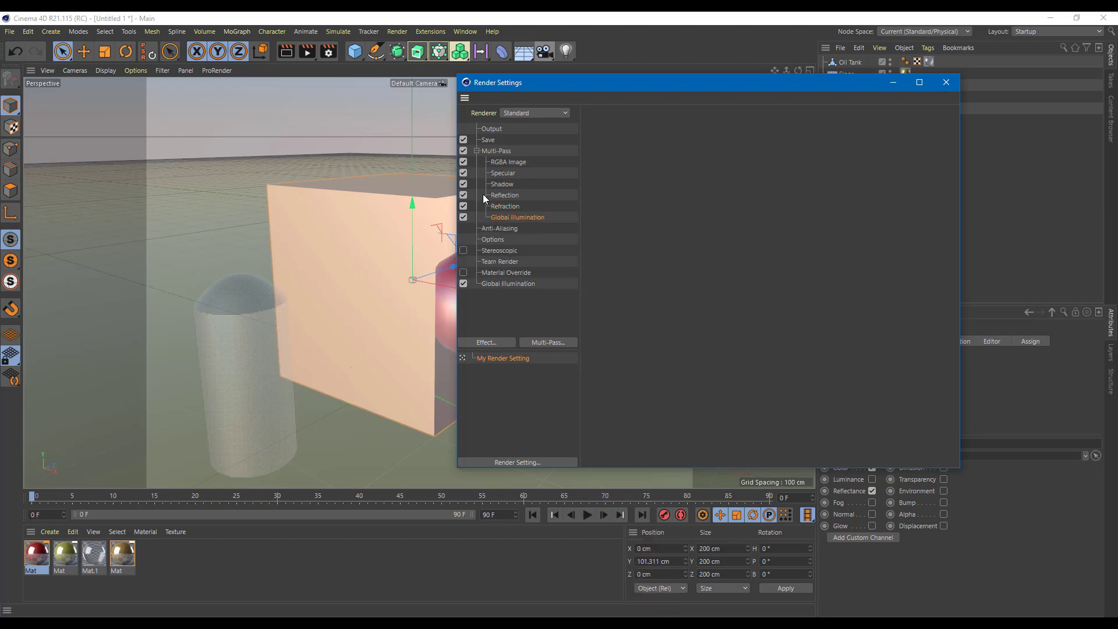
left_click(568, 342)
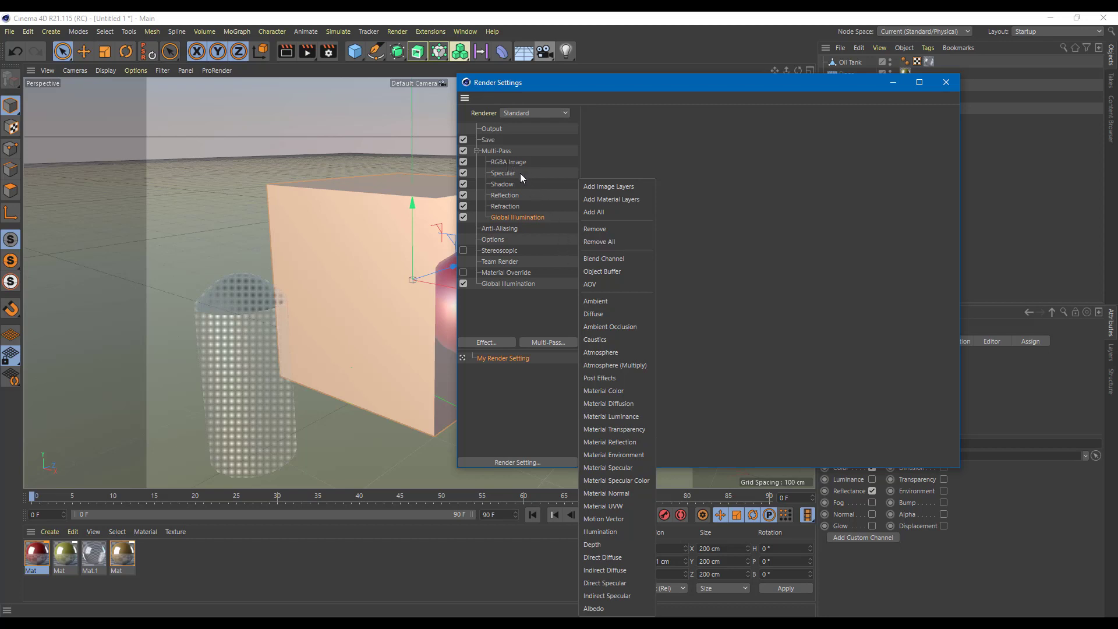
left_click(505, 154)
left_click(504, 153)
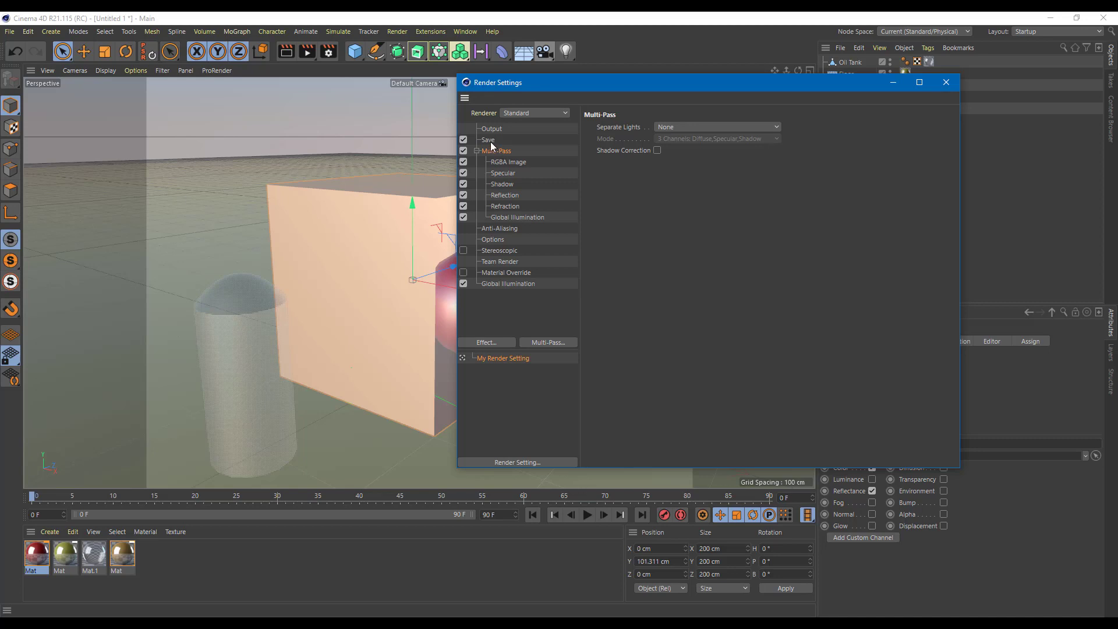
Set the regular image to save as test in the Desktop Multipass folder
left_click(490, 141)
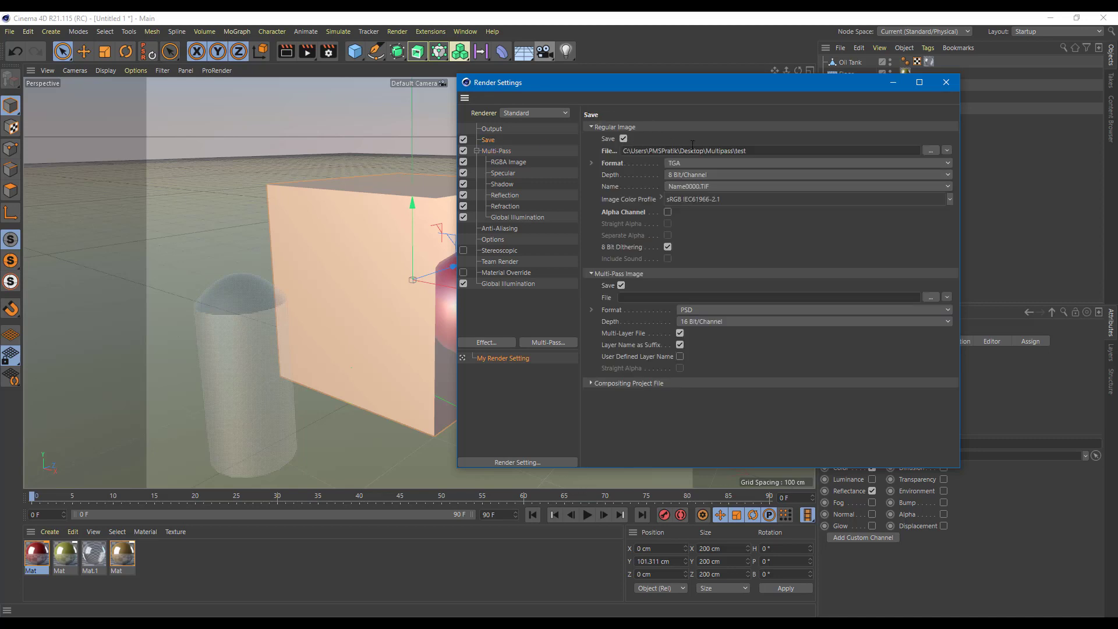
left_click(932, 151)
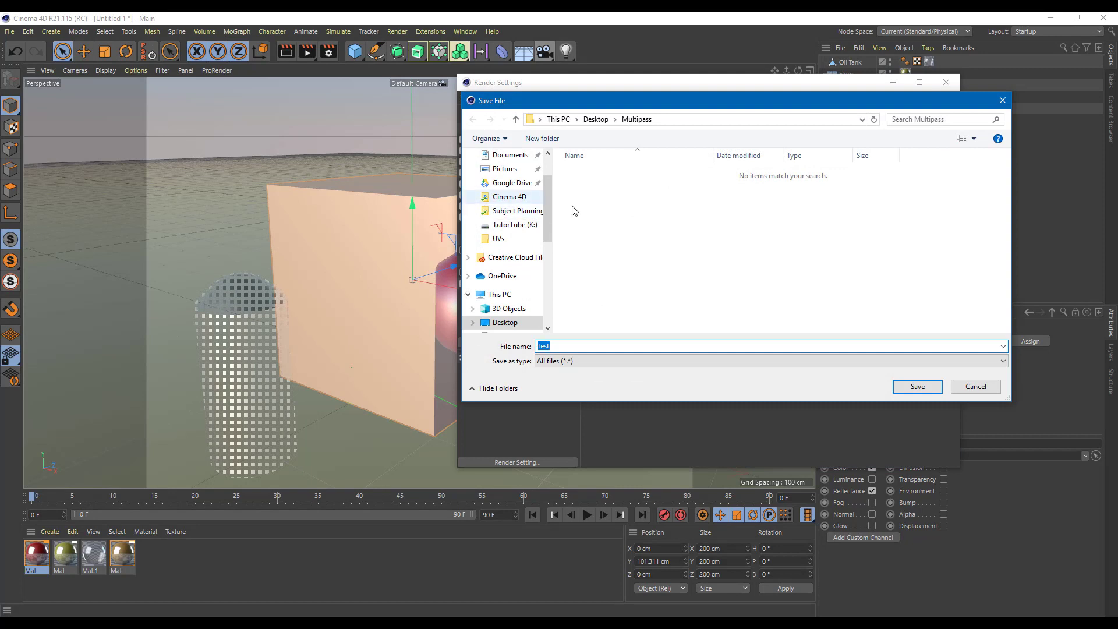
left_click(526, 323)
left_click(596, 174)
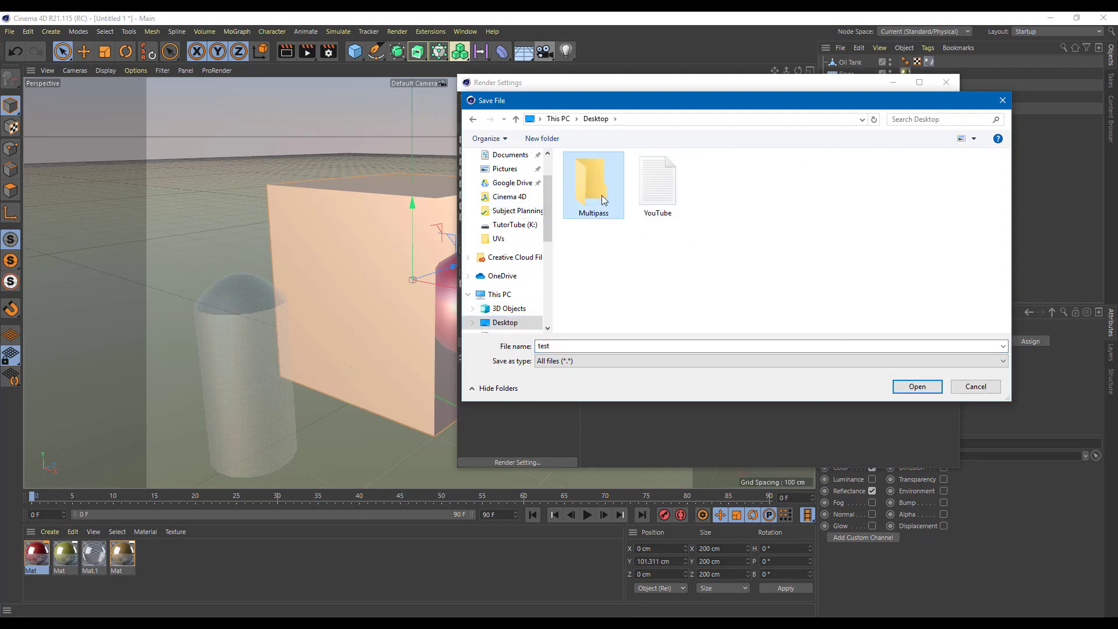
double_click(596, 175)
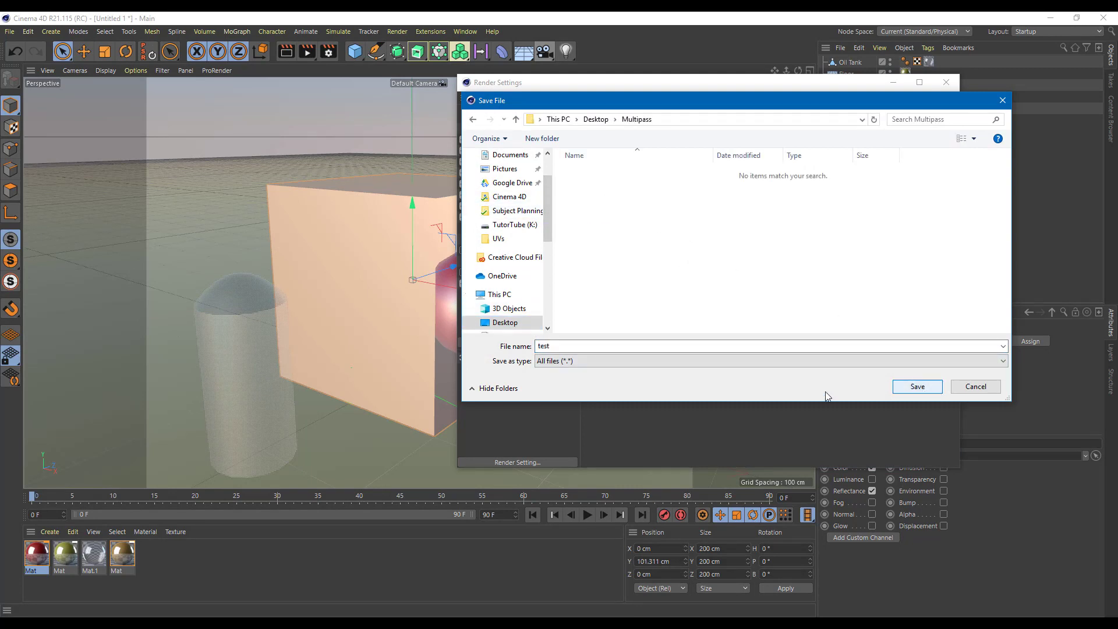
key("shift+Tab")
key("shift+Tab")
left_click(918, 386)
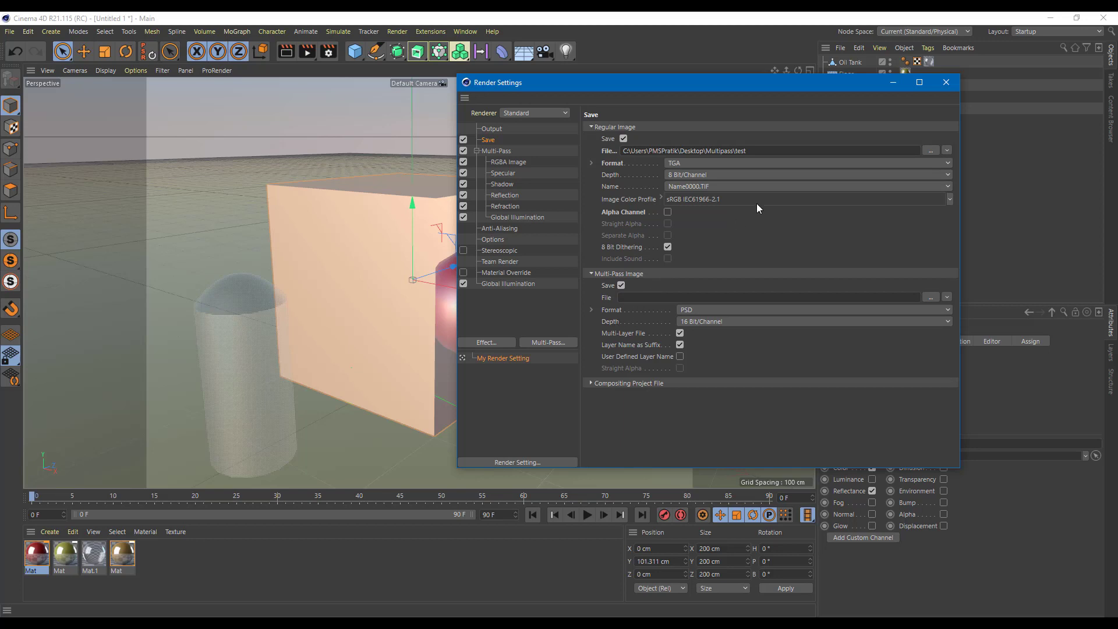
Set the multi-pass image to save as testmulti in the Desktop Multipass folder
left_click(931, 298)
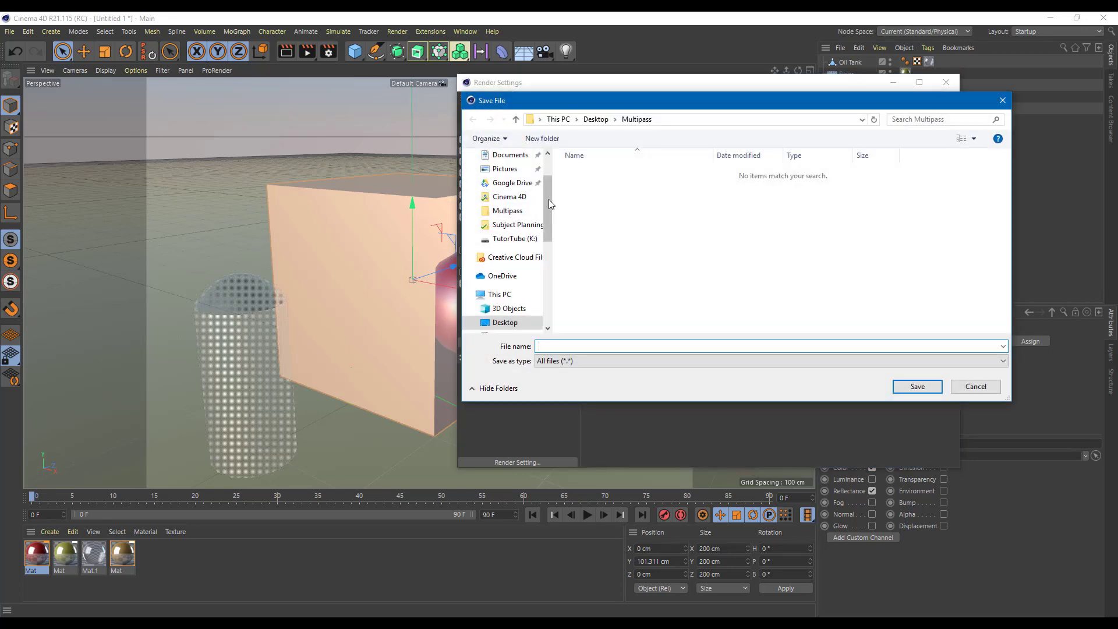
left_click(520, 320)
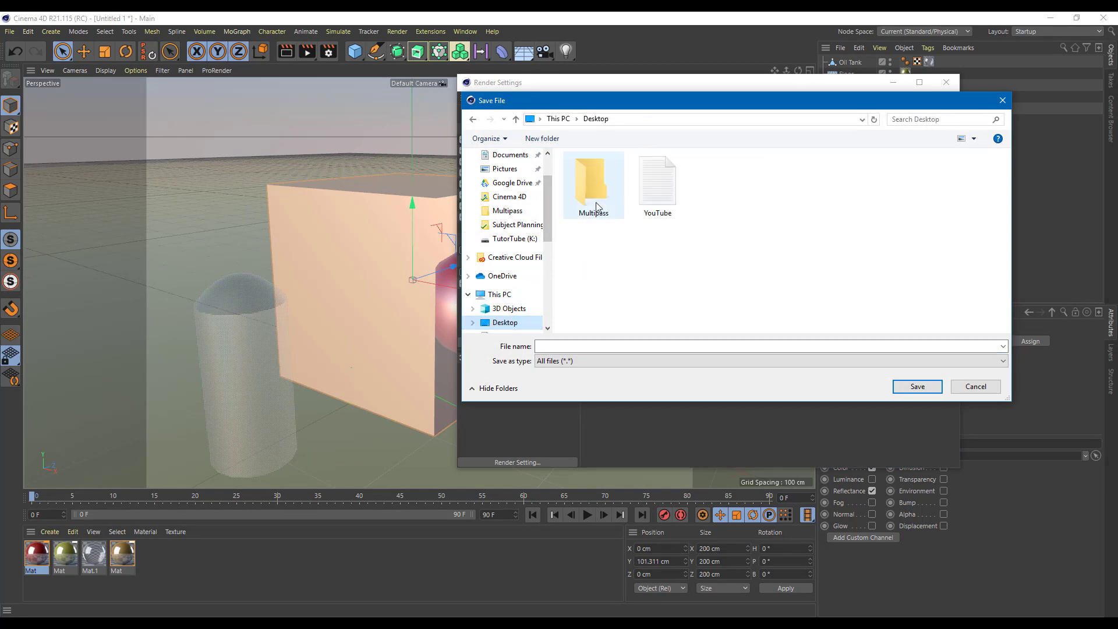
left_click(844, 361)
left_click(644, 369)
double_click(606, 208)
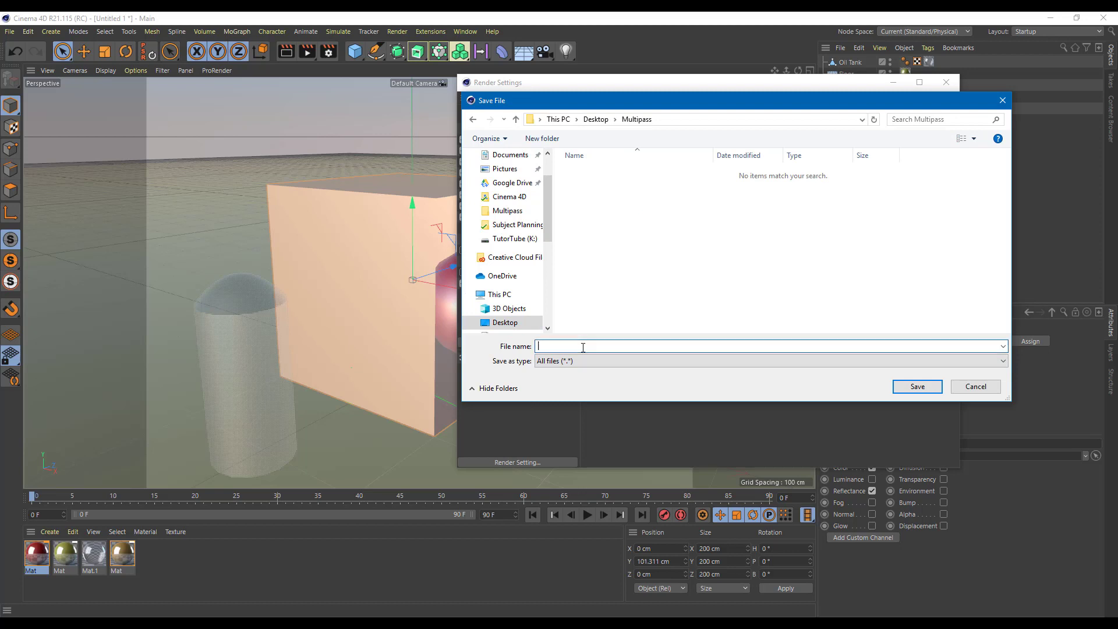
type("testmulti")
key("Return")
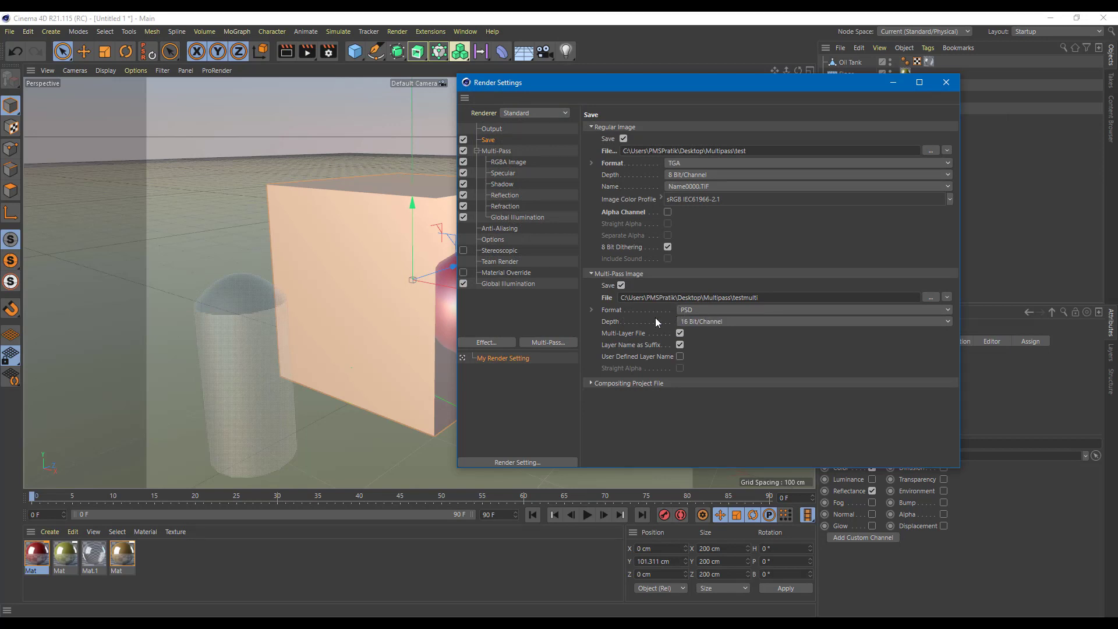
Switch the multi-pass image format to TGA and close Render Settings
left_click(715, 310)
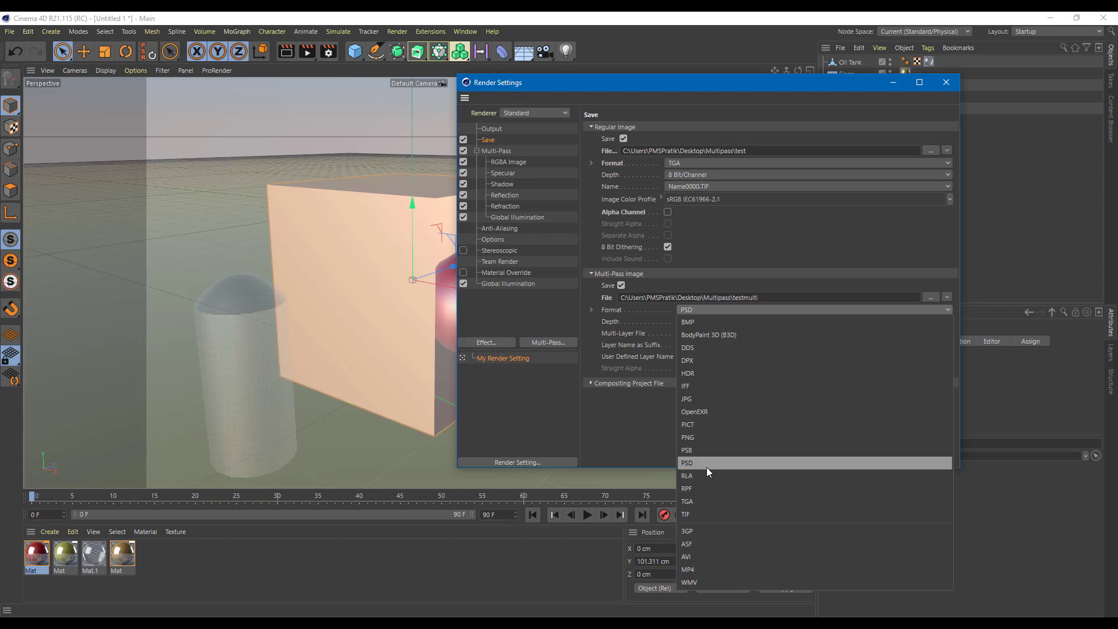
left_click(704, 499)
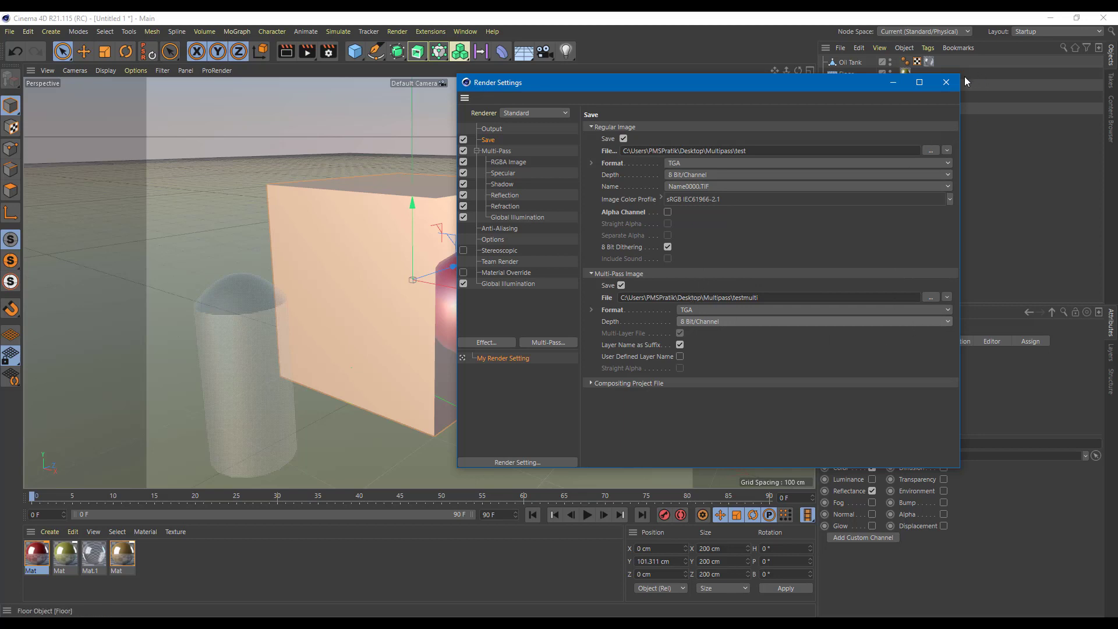
left_click(947, 82)
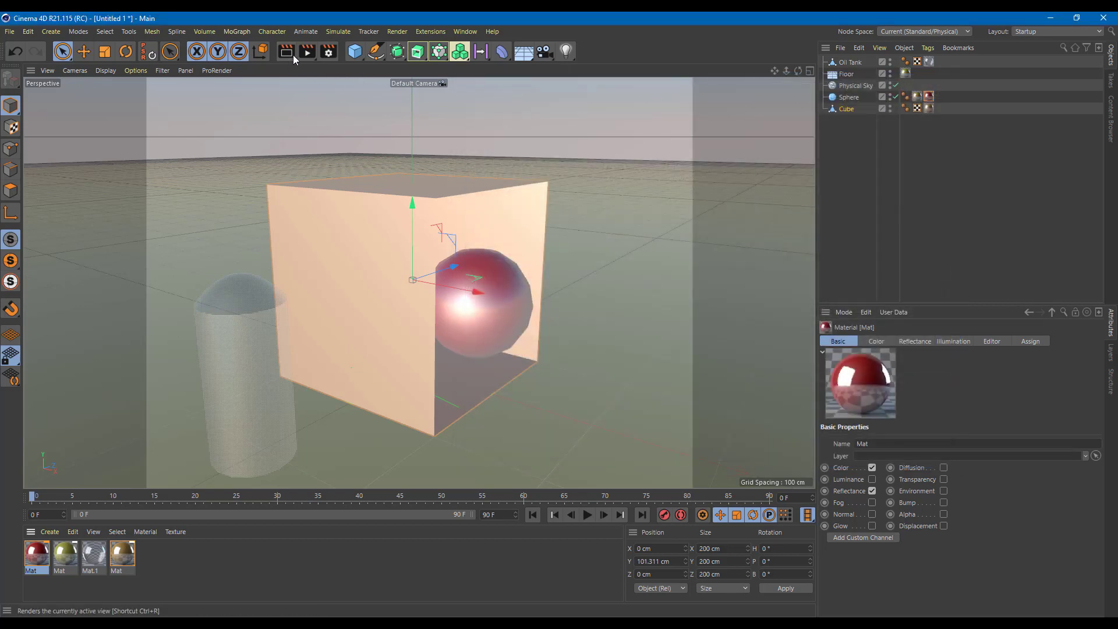
Render to the Picture Viewer and open the desktop Multipass folder of pass files
left_click(309, 51)
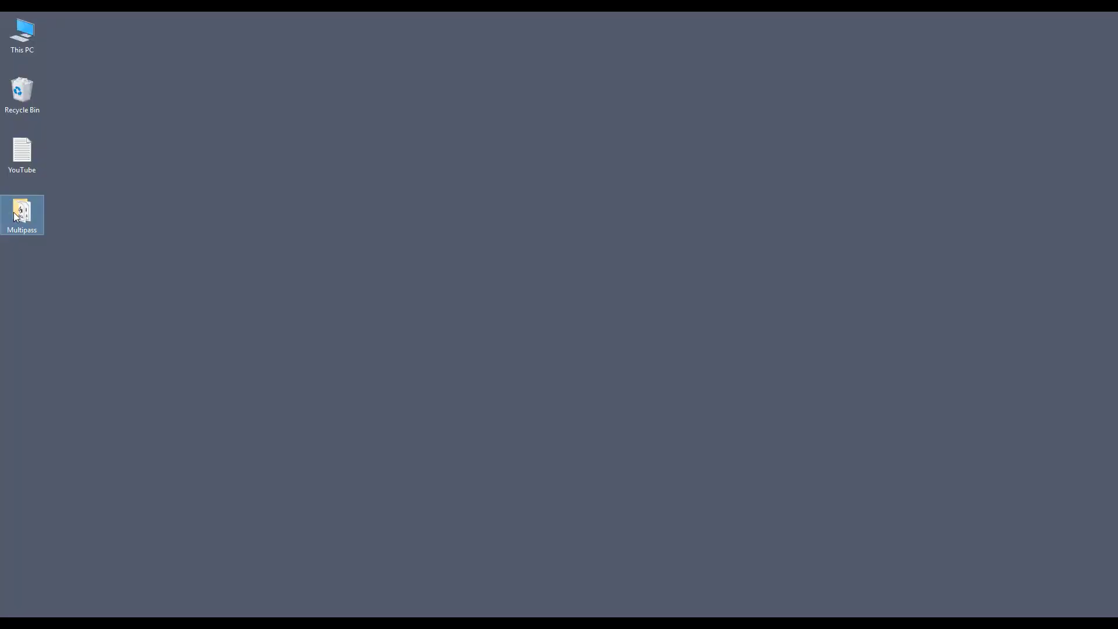
double_click(17, 216)
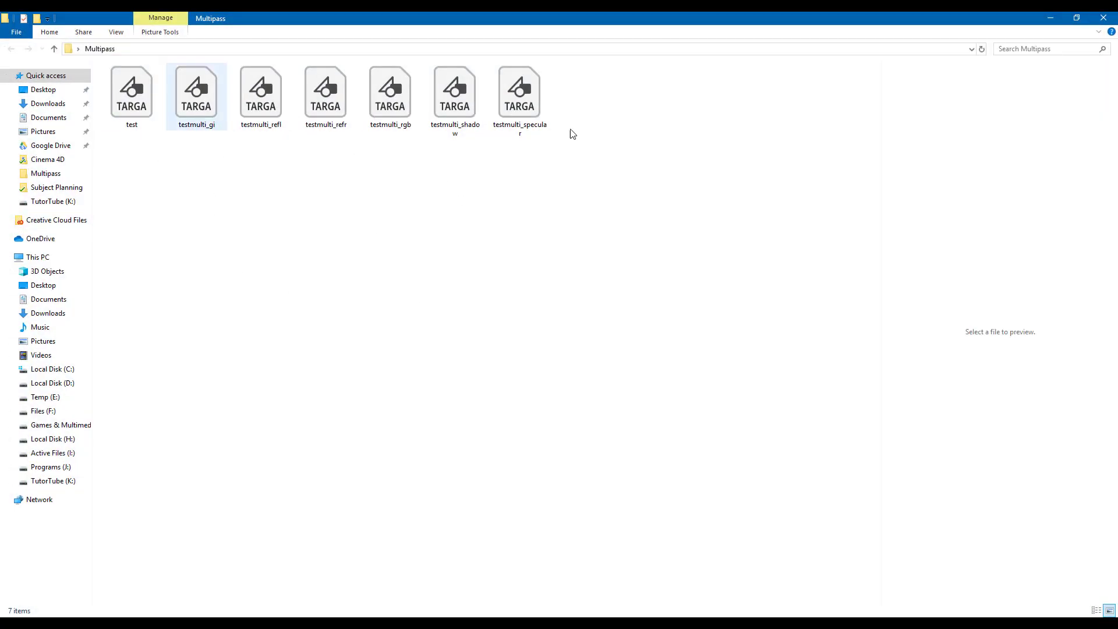
Open testmulti_gi with Adobe Photoshop CC 2018 from File Explorer
left_click(149, 92)
right_click(150, 93)
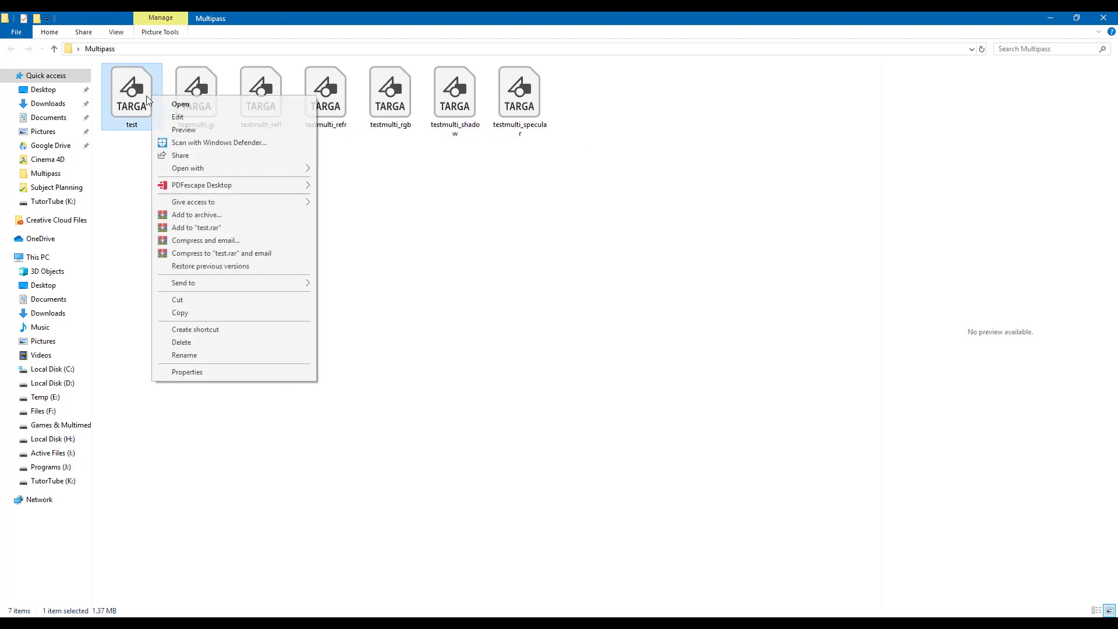
left_click(548, 176)
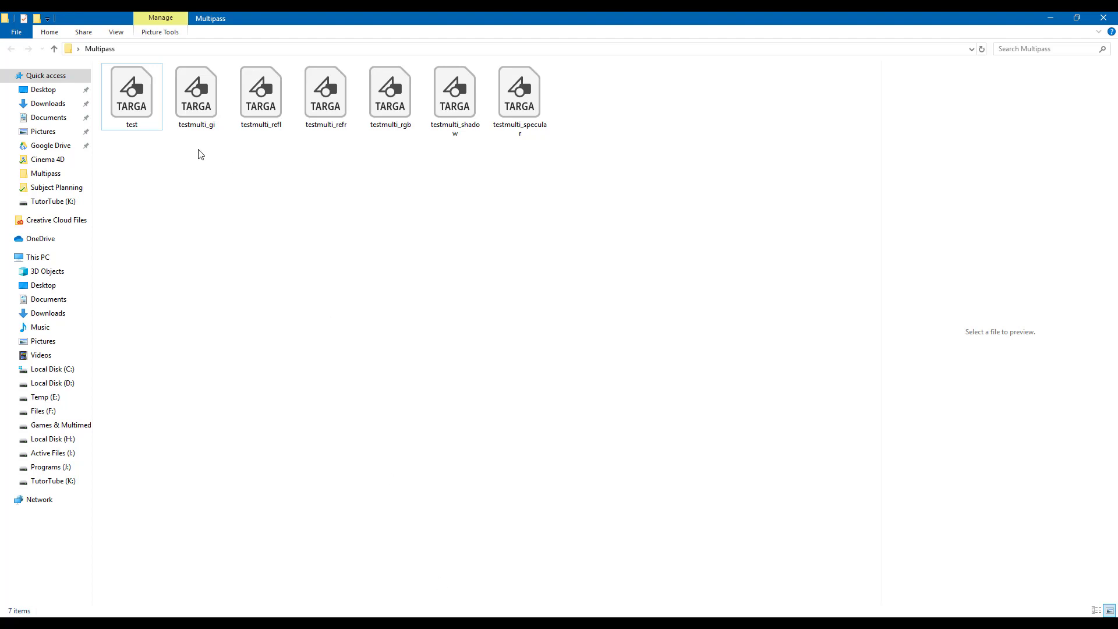
right_click(198, 99)
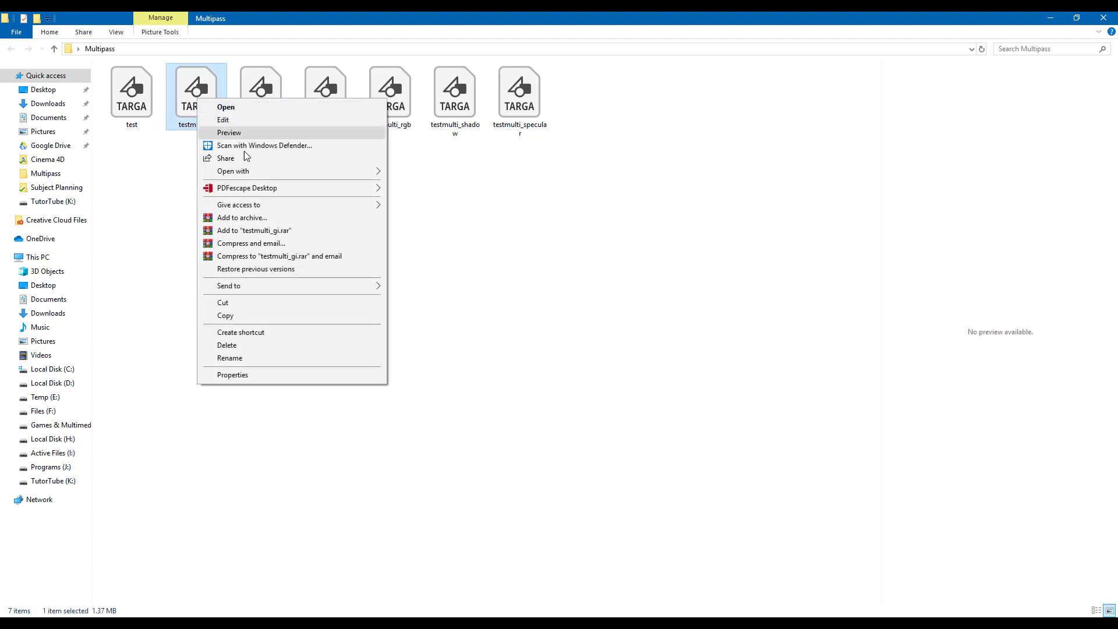
mouse_move(270, 172)
left_click(440, 184)
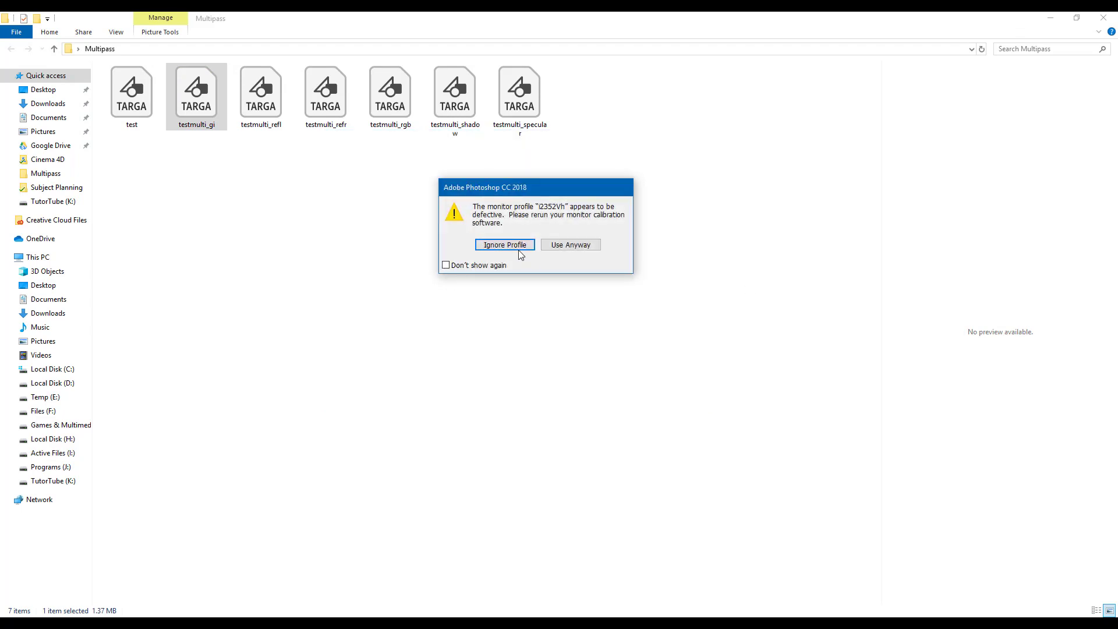
Dismiss the profile warning and place testmulti_specular as a new layer above Background
left_click(524, 245)
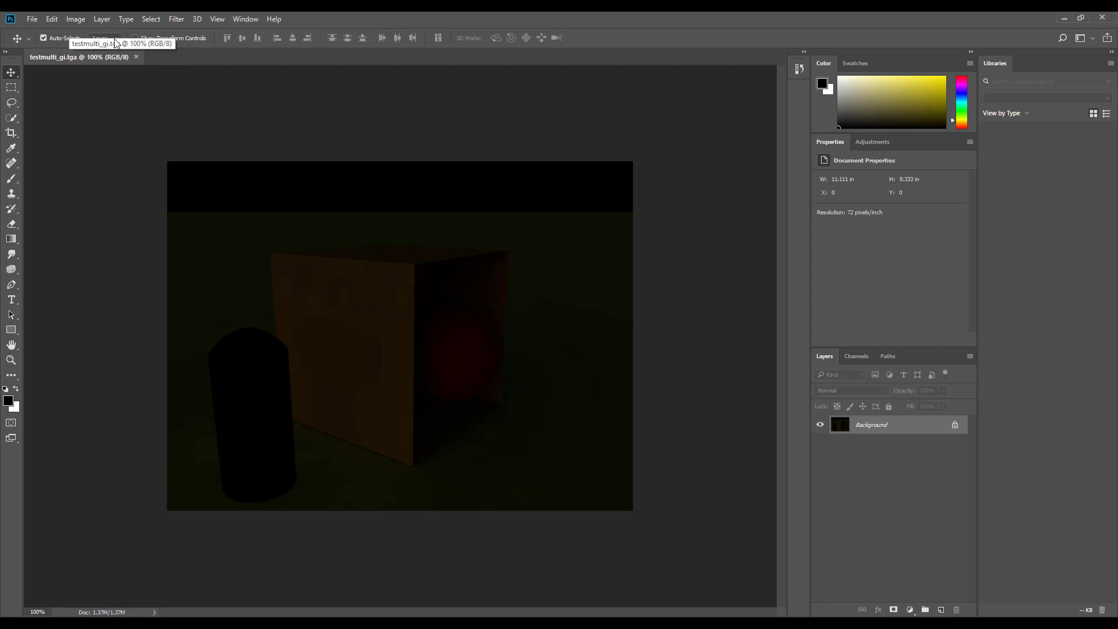
double_click(260, 23)
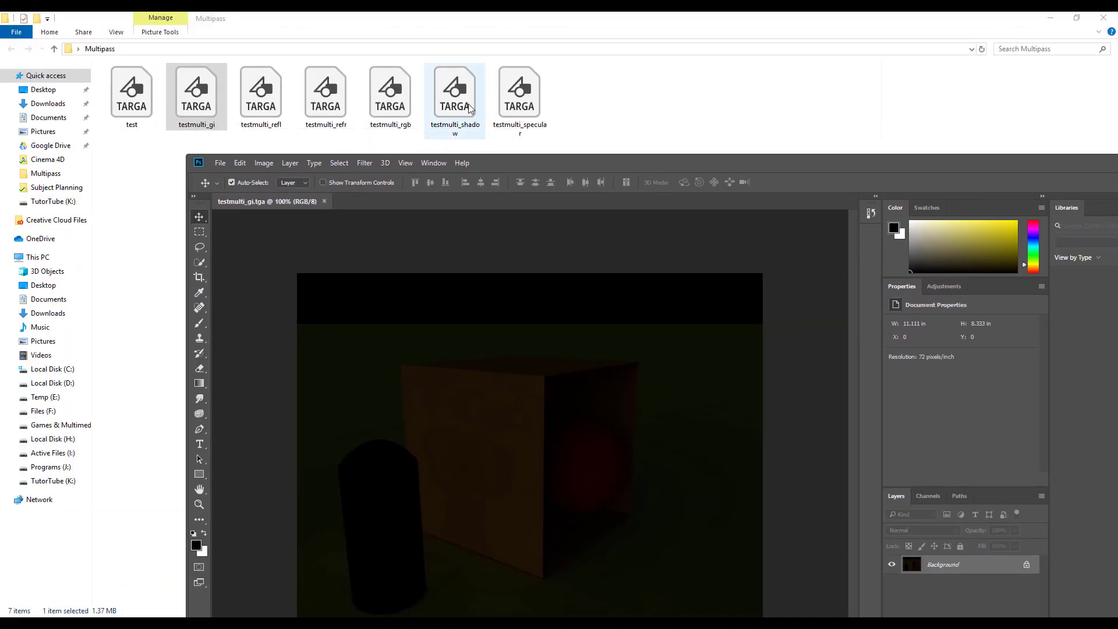
left_click_drag(519, 96, 484, 232)
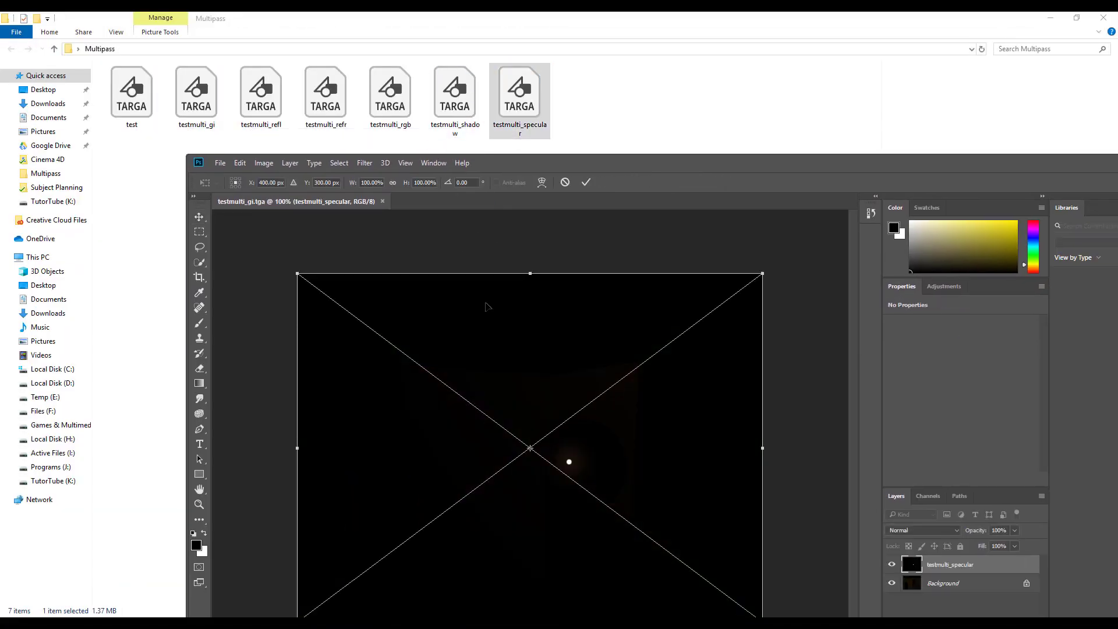
left_click_drag(460, 96, 524, 279)
left_click(502, 236)
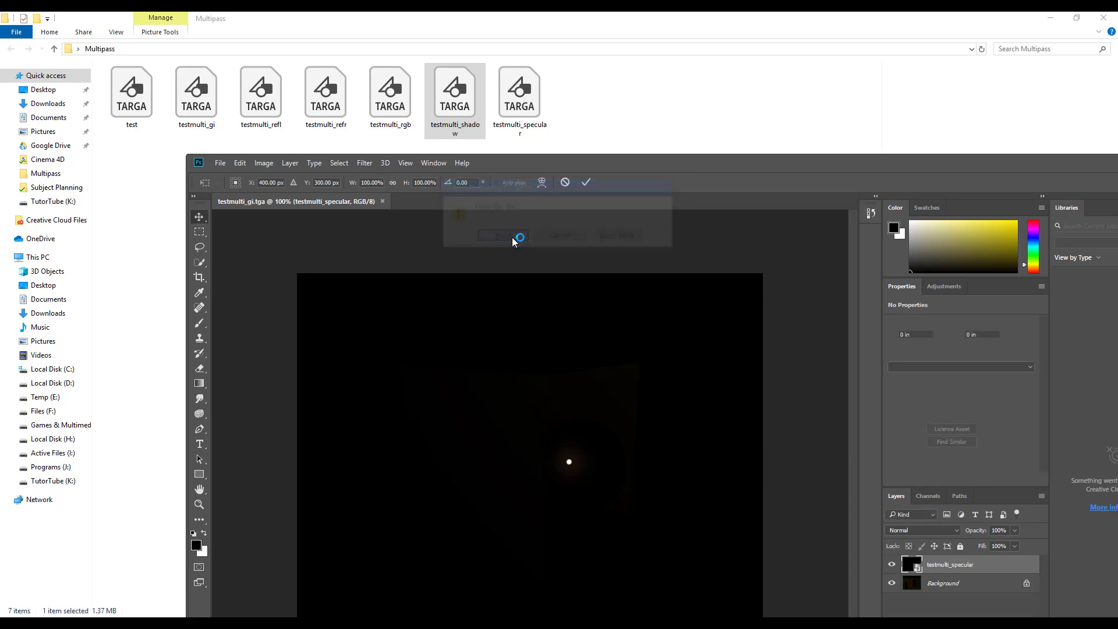
Open testmulti_rgb, testmulti_refr, testmulti_refl and test as separate Photoshop documents
double_click(390, 95)
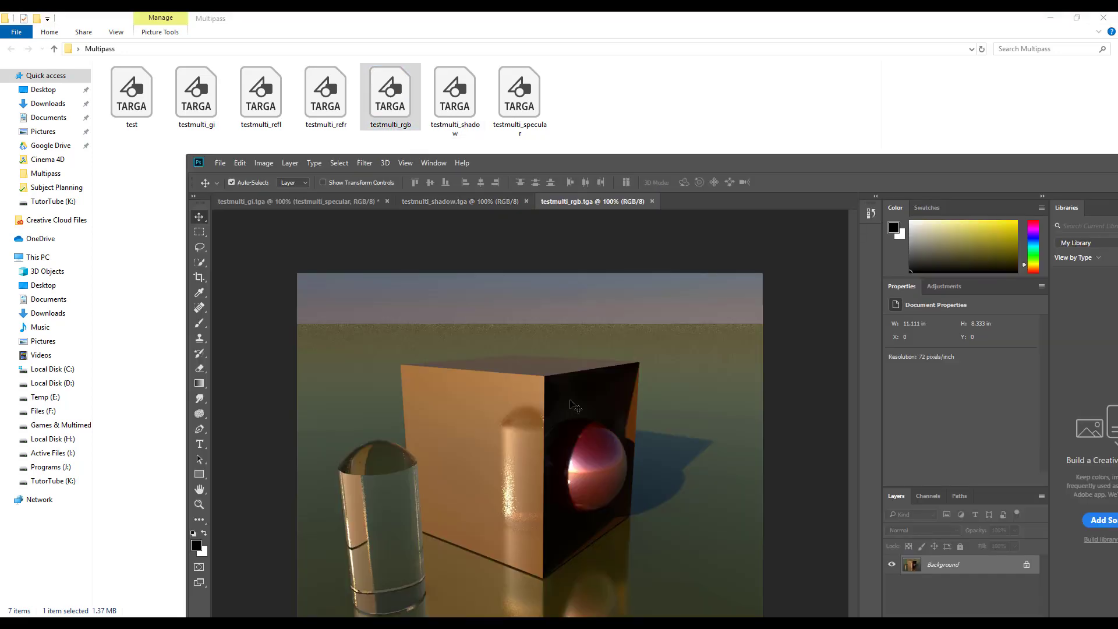
double_click(327, 96)
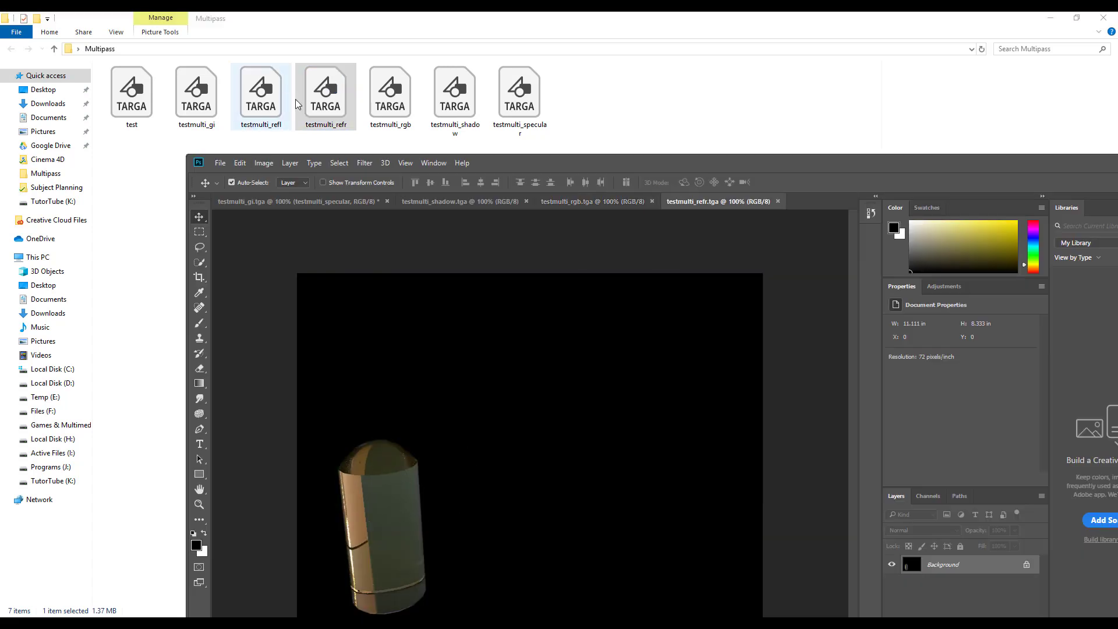
double_click(261, 96)
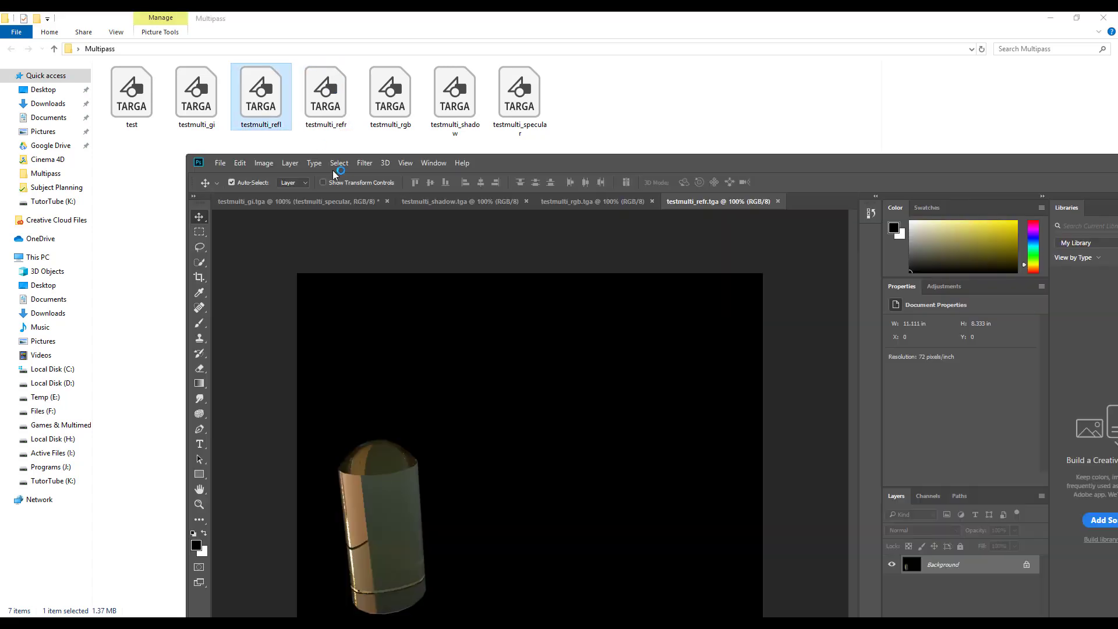
double_click(197, 96)
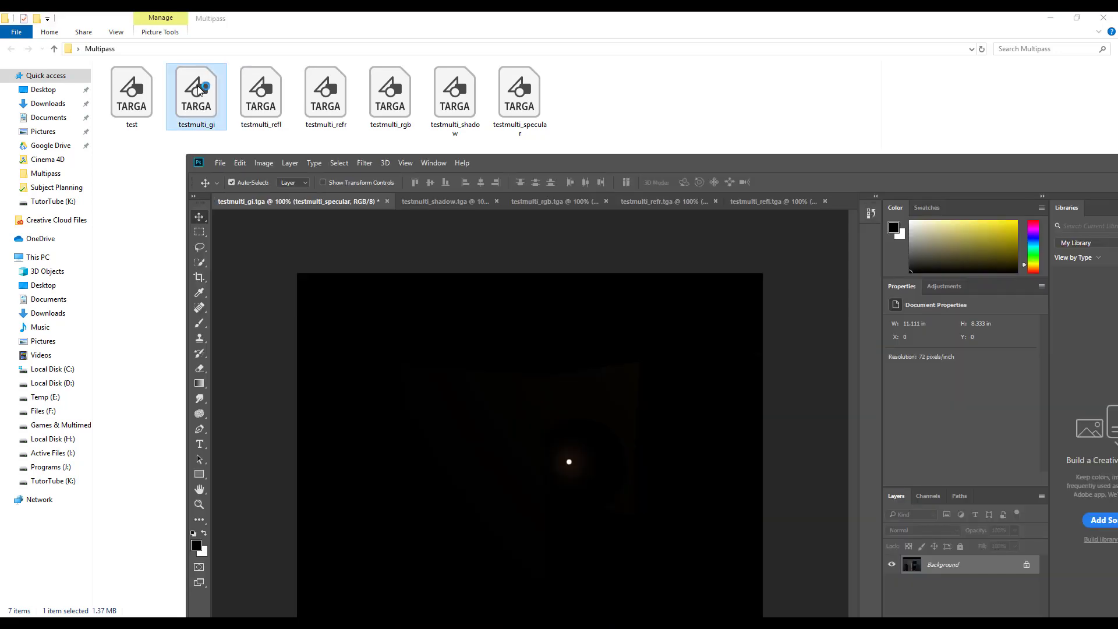
double_click(139, 110)
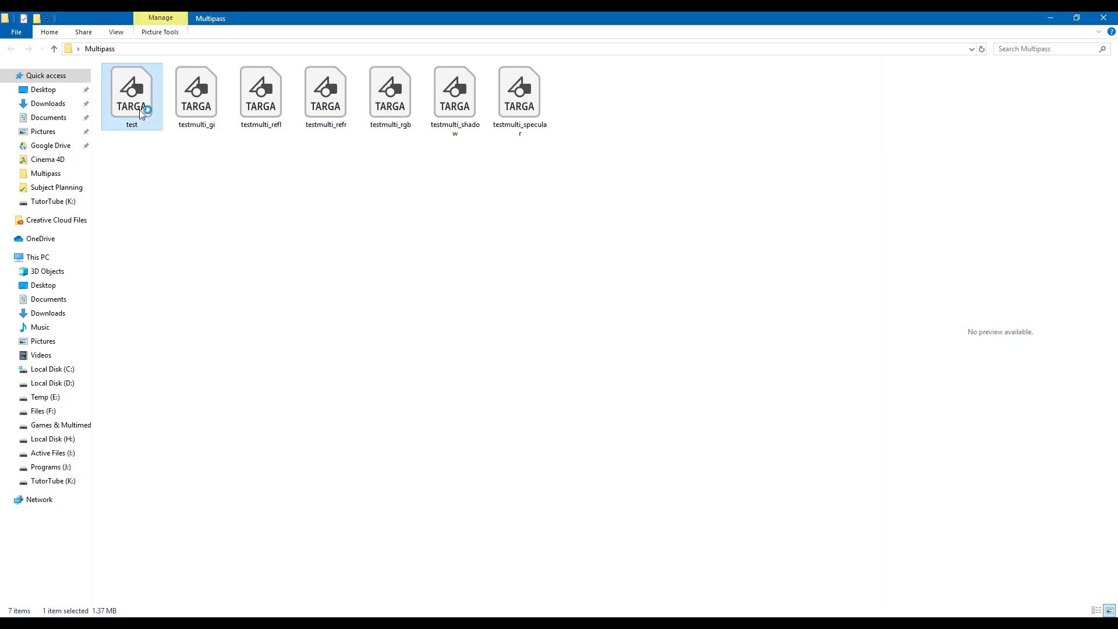
Quit Photoshop without saving changes to the open documents
left_click_drag(707, 165, 503, 206)
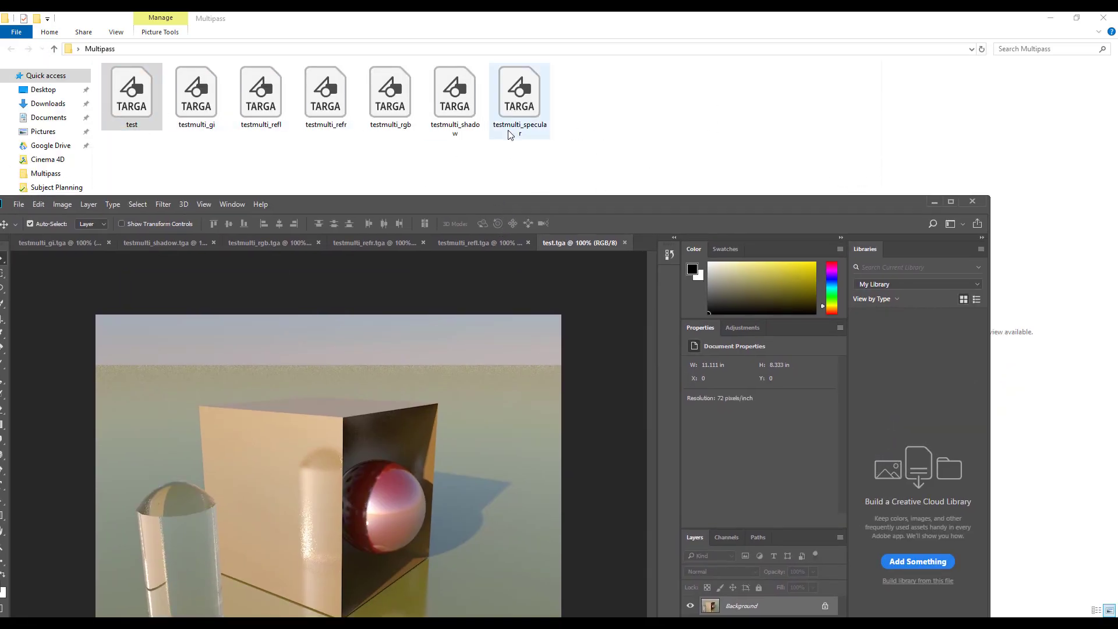
left_click(972, 202)
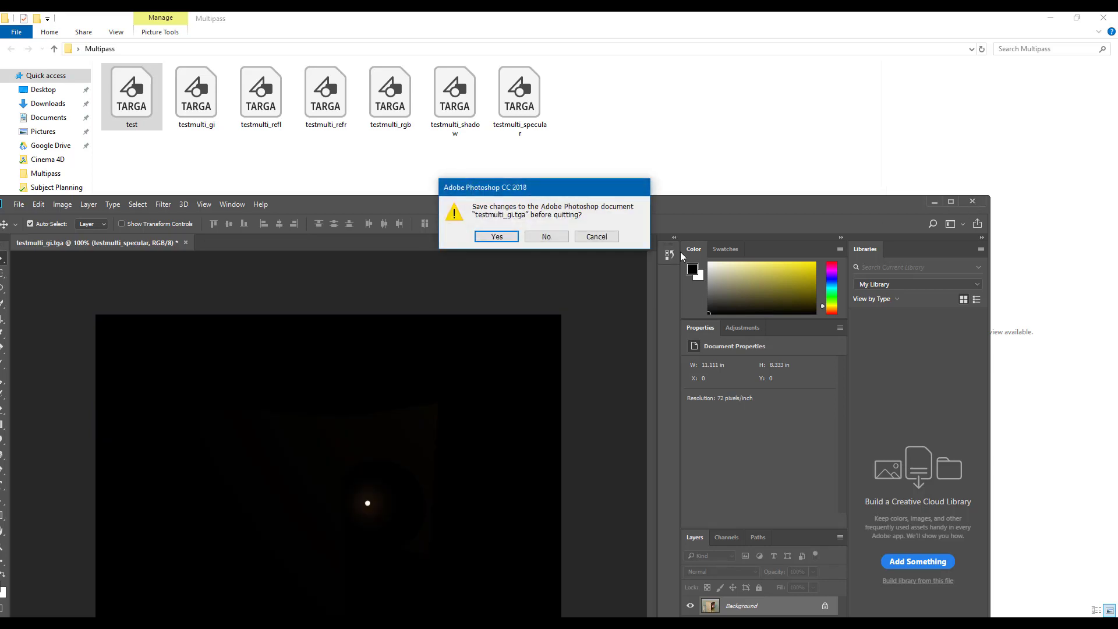
left_click(554, 238)
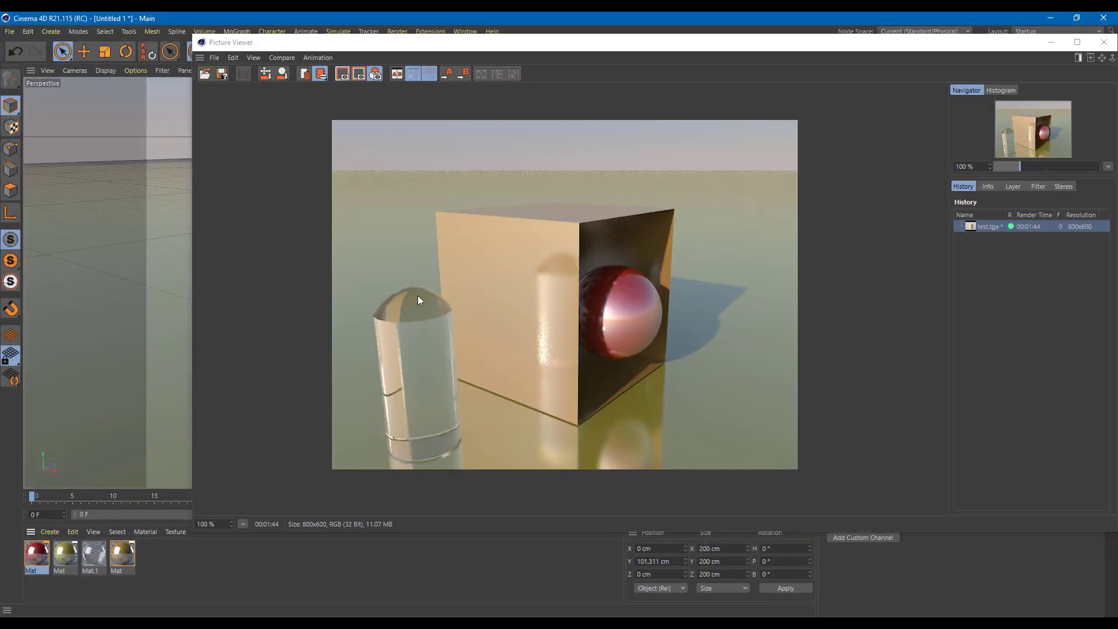
Close the Picture Viewer and reopen Render Settings
left_click(1104, 42)
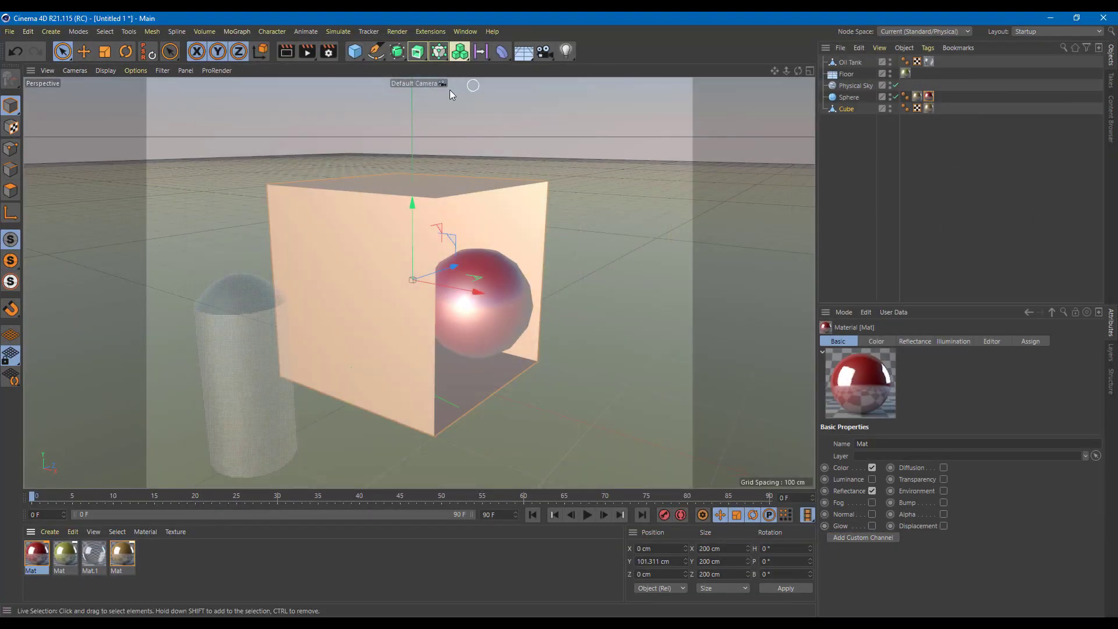
left_click(327, 51)
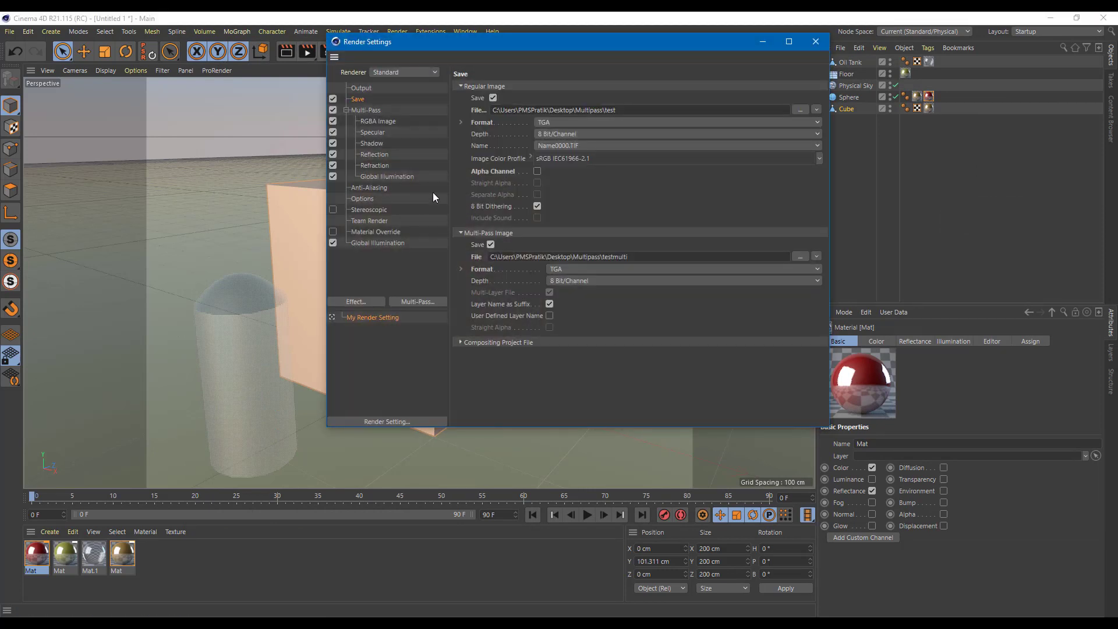
Disable regular image saving and output multi-pass as one 8-bit multi-layer PSD
left_click(493, 98)
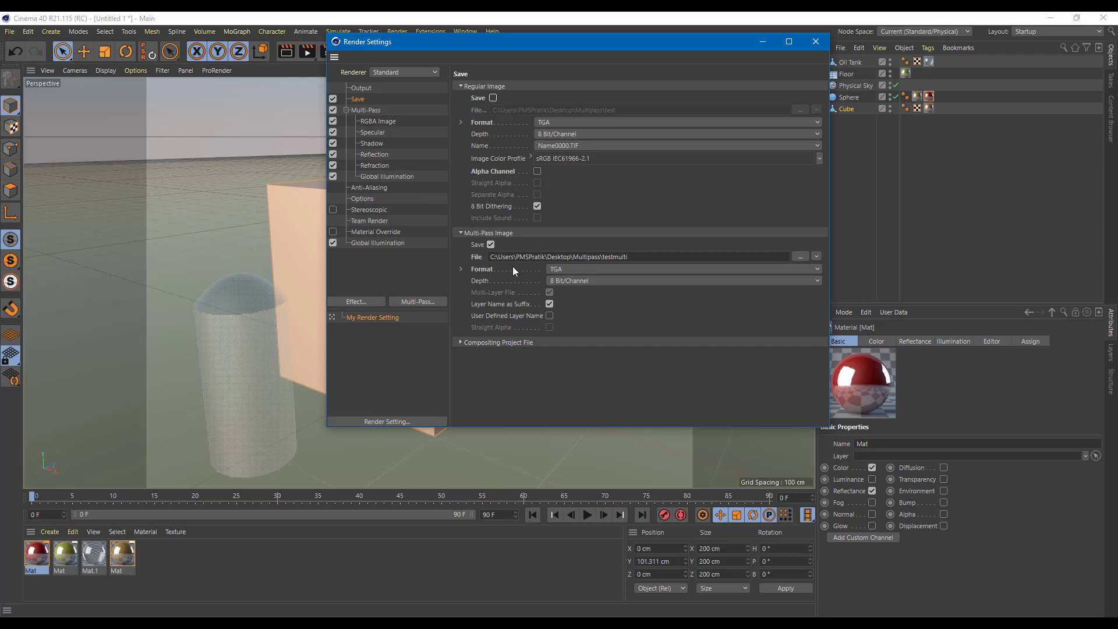
left_click(572, 268)
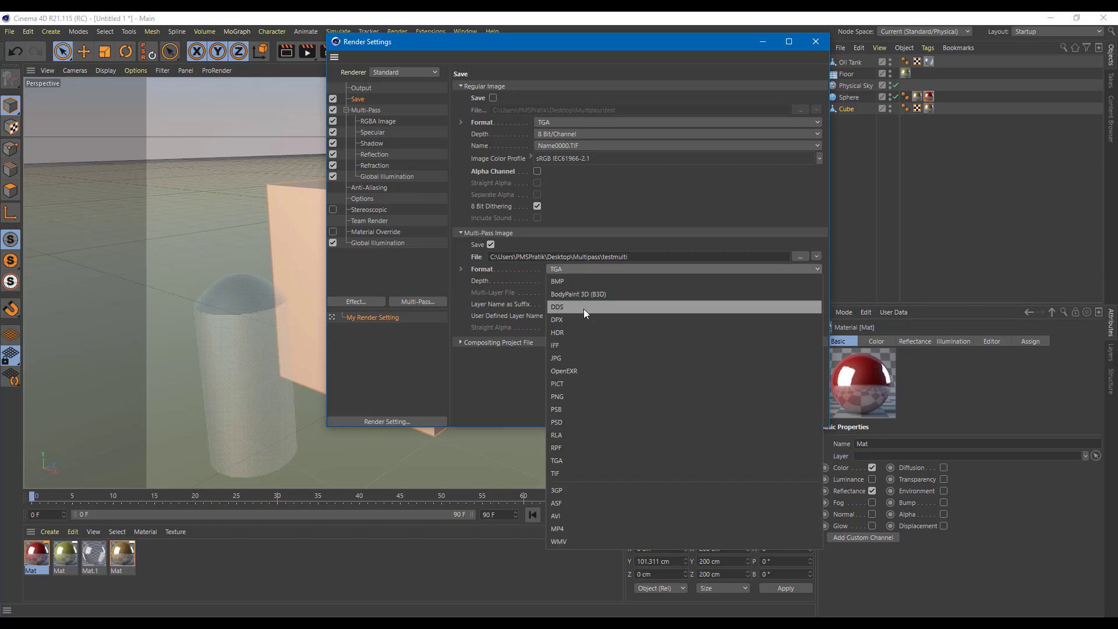
left_click(594, 422)
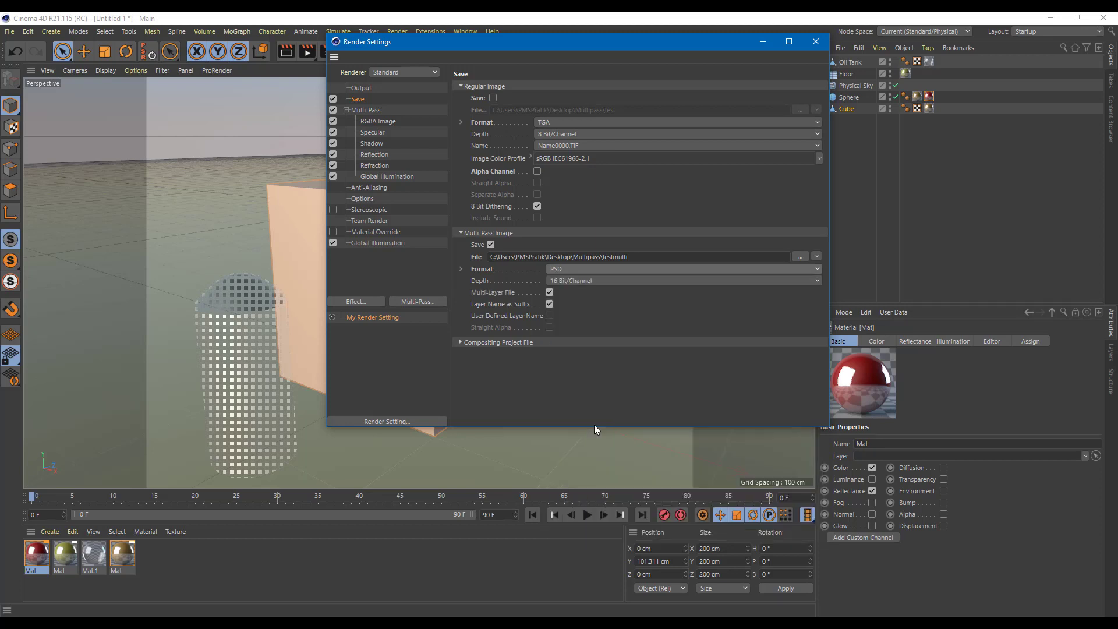
left_click(562, 280)
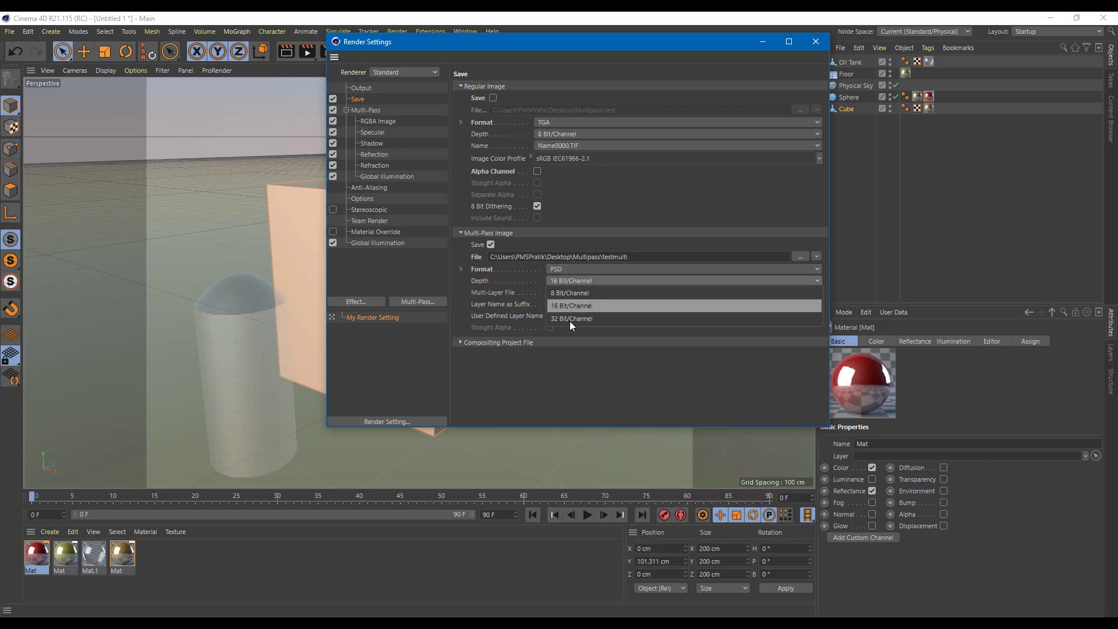
left_click(580, 292)
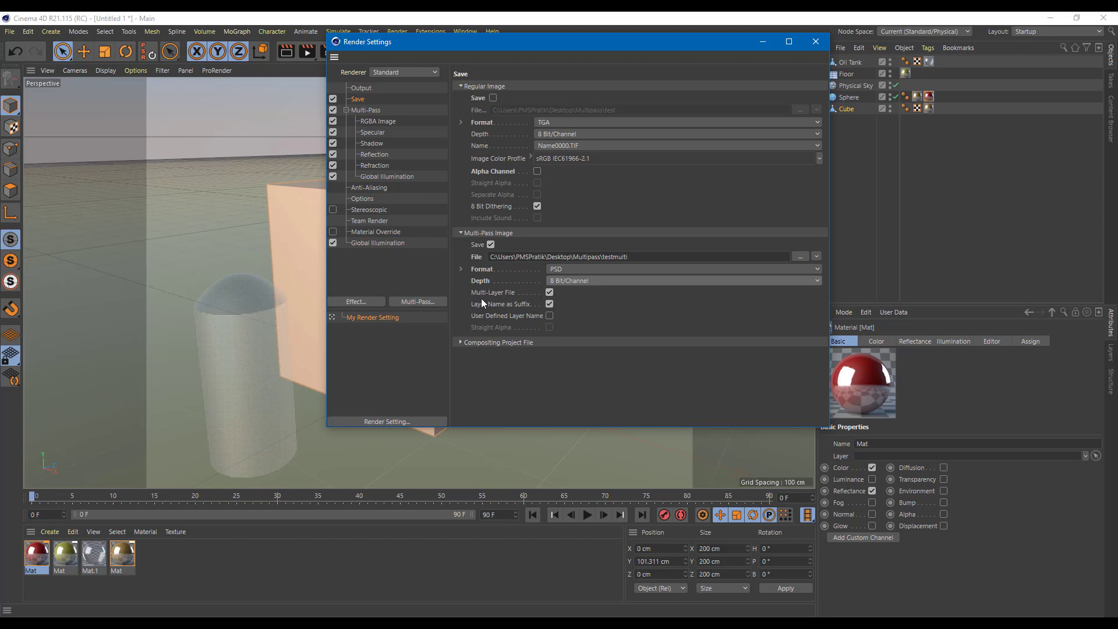
left_click(550, 293)
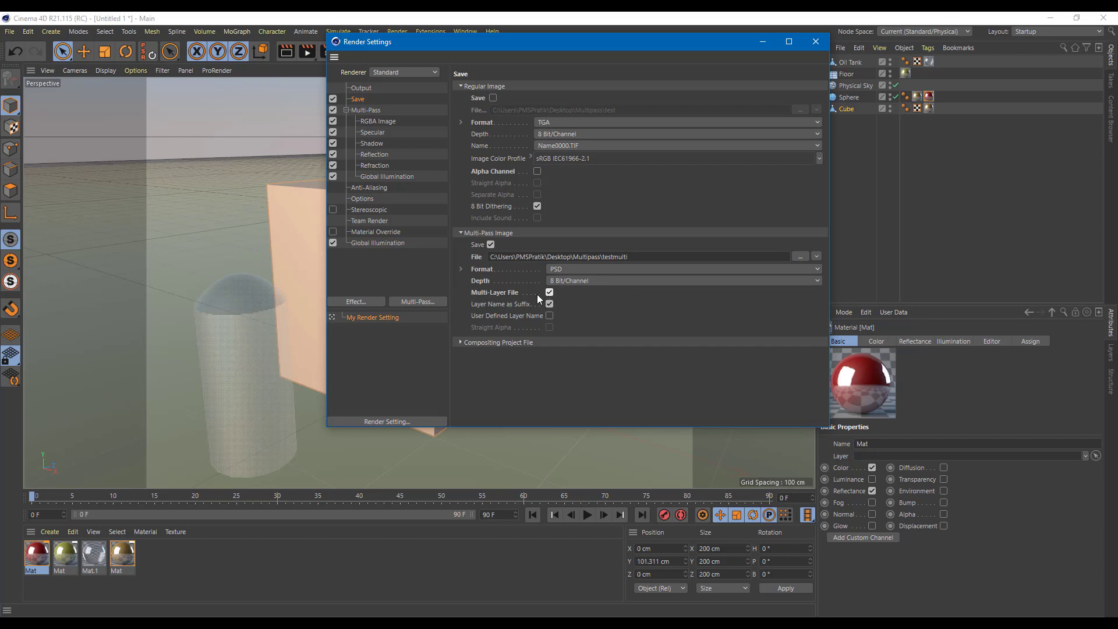
left_click(815, 42)
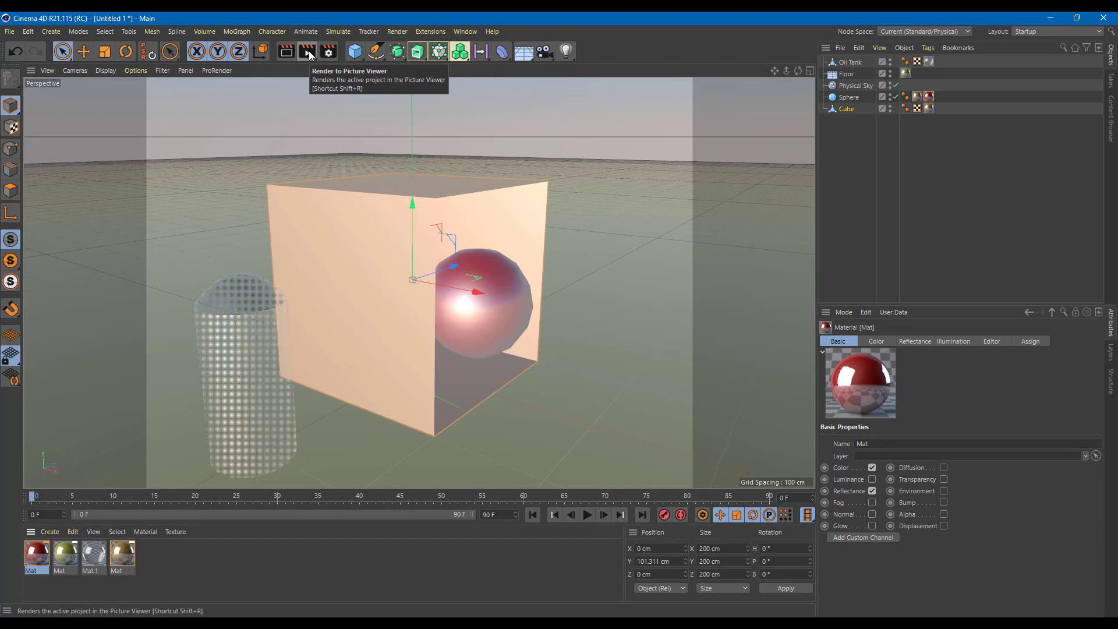
Re-render the scene to produce testmulti.psd, then select it in the Multipass folder
left_click(307, 53)
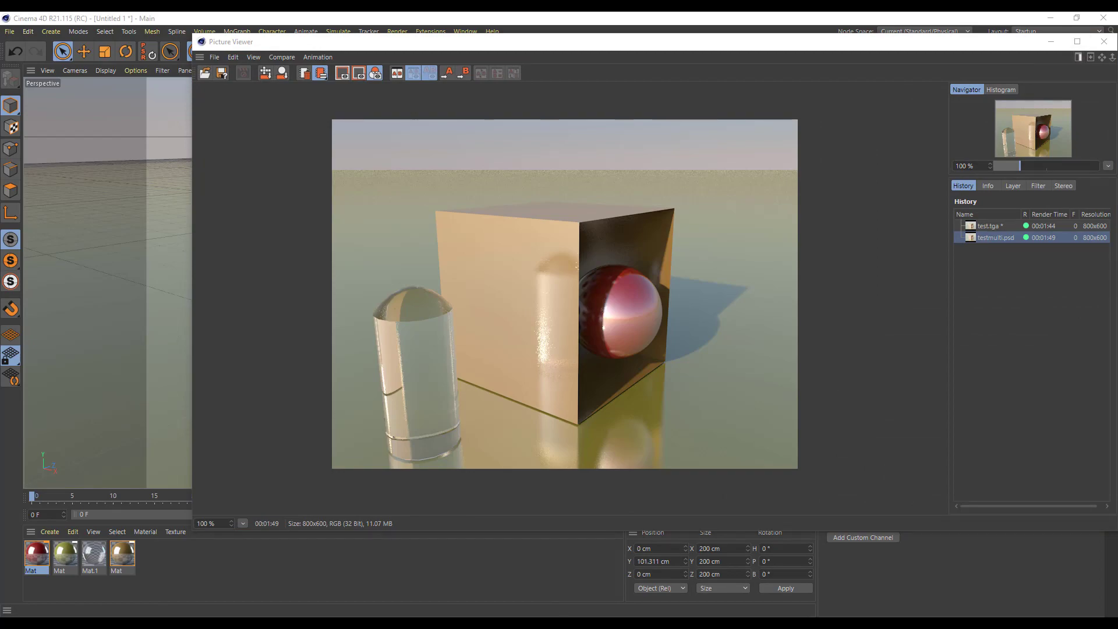
left_click(488, 609)
left_click(207, 113)
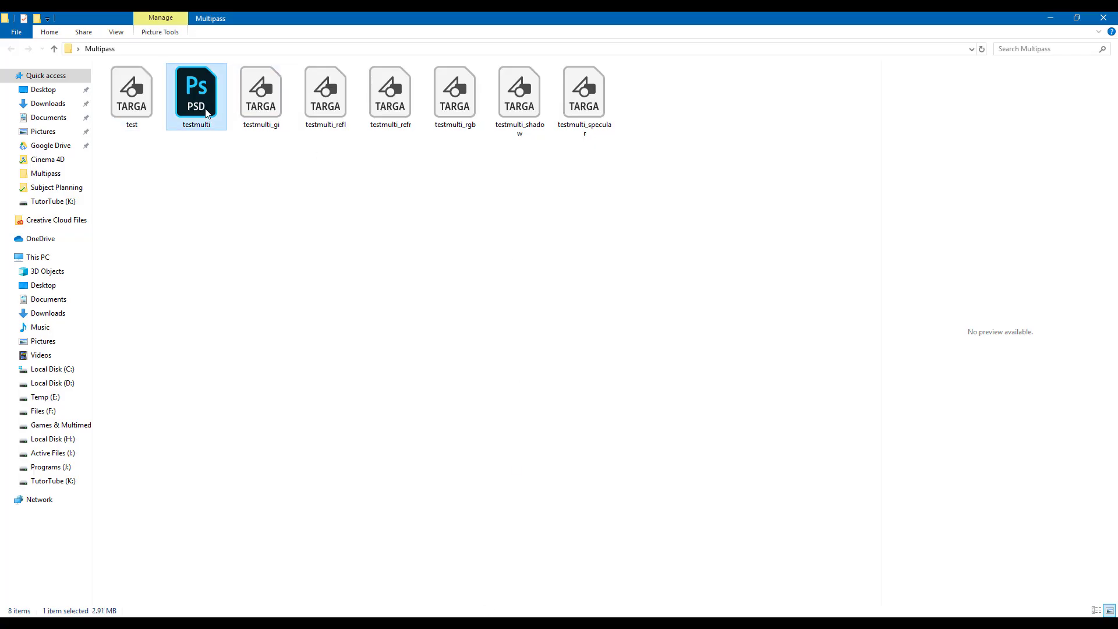
Open testmulti.psd in Photoshop CC 2018, permanently ignoring the monitor-profile warning
double_click(204, 103)
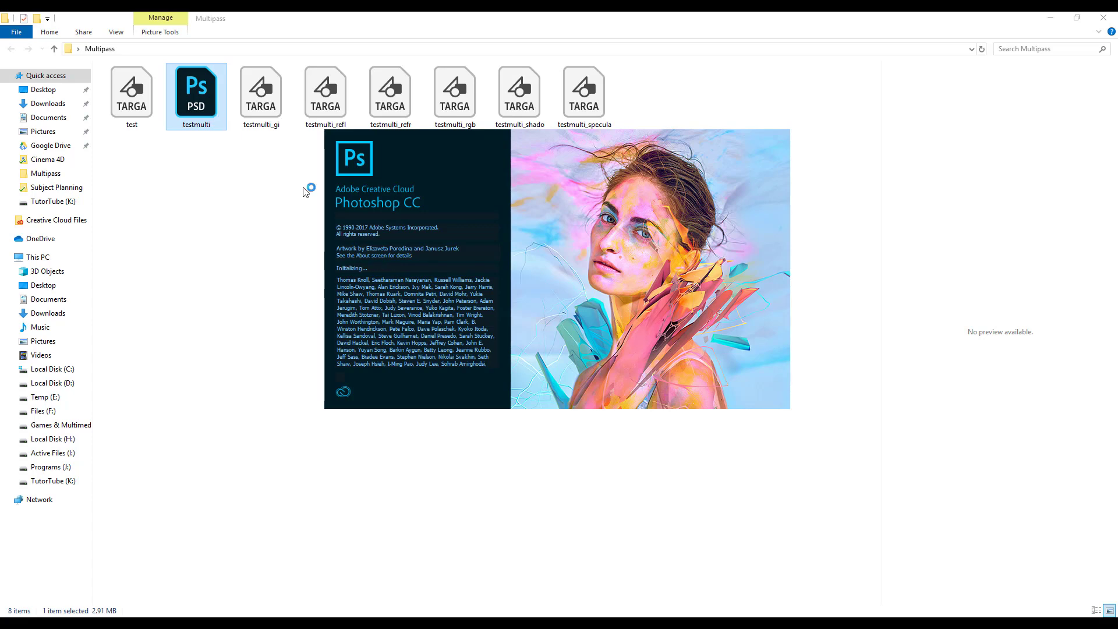
left_click(496, 265)
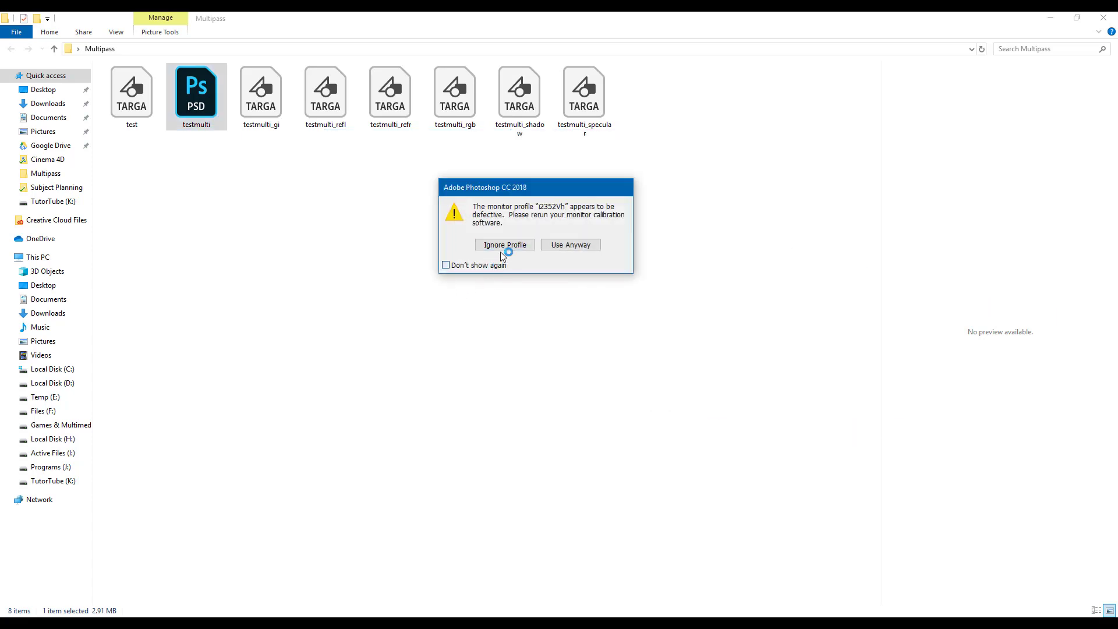
key("Return")
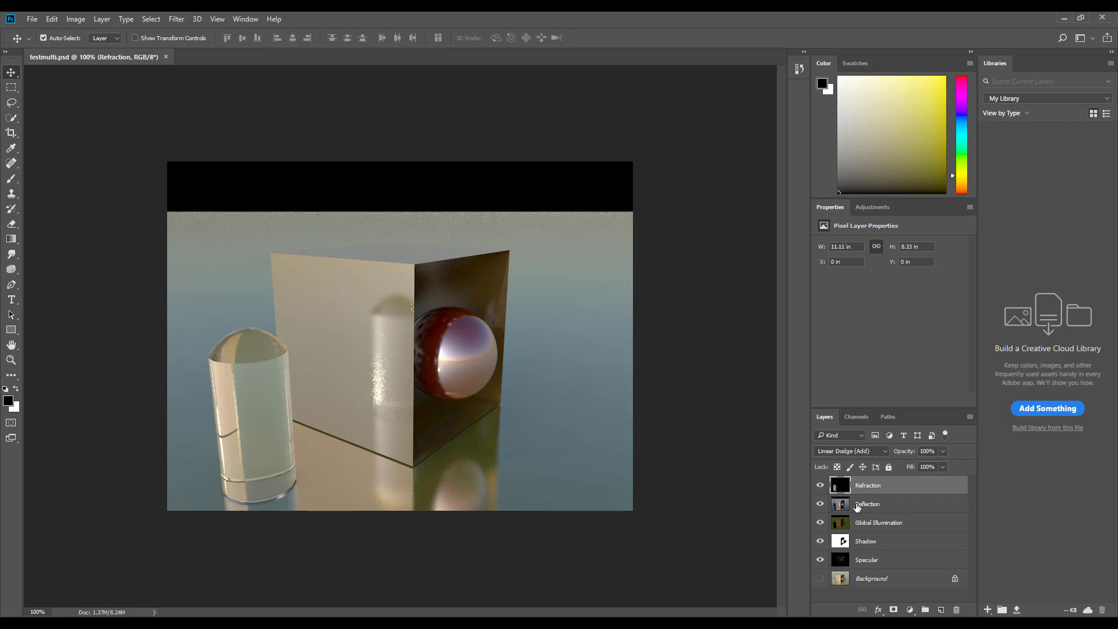
Toggle the Refraction, Reflection, Global Illumination, Shadow and Specular layers, then show Background
left_click(821, 486)
left_click(821, 486)
left_click(821, 505)
left_click(820, 505)
left_click(820, 523)
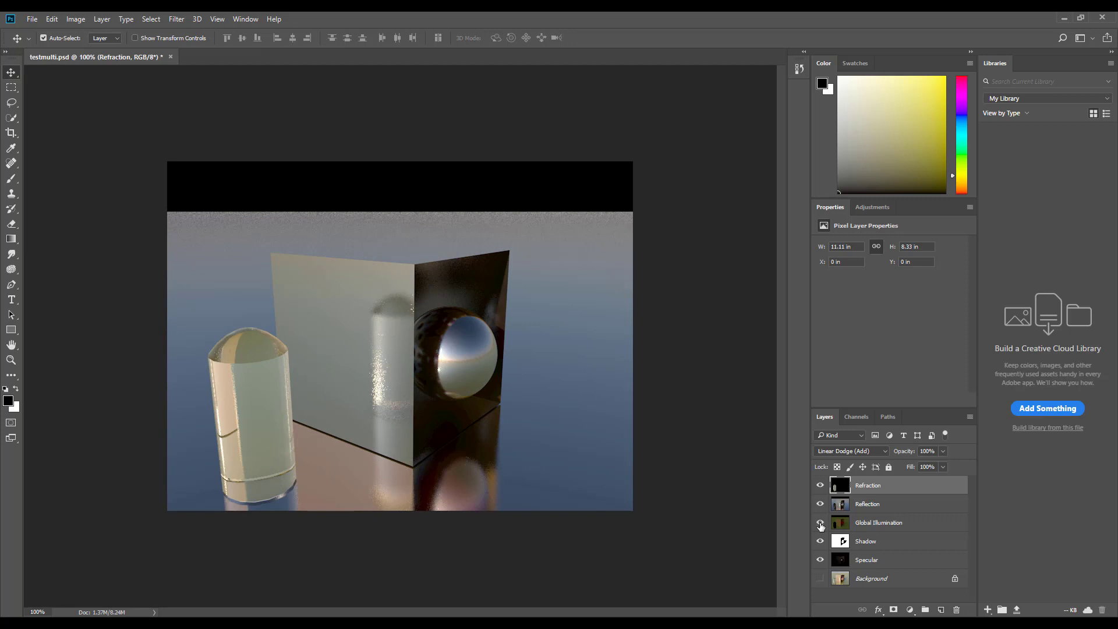
left_click(821, 542)
left_click(820, 560)
left_click(820, 560)
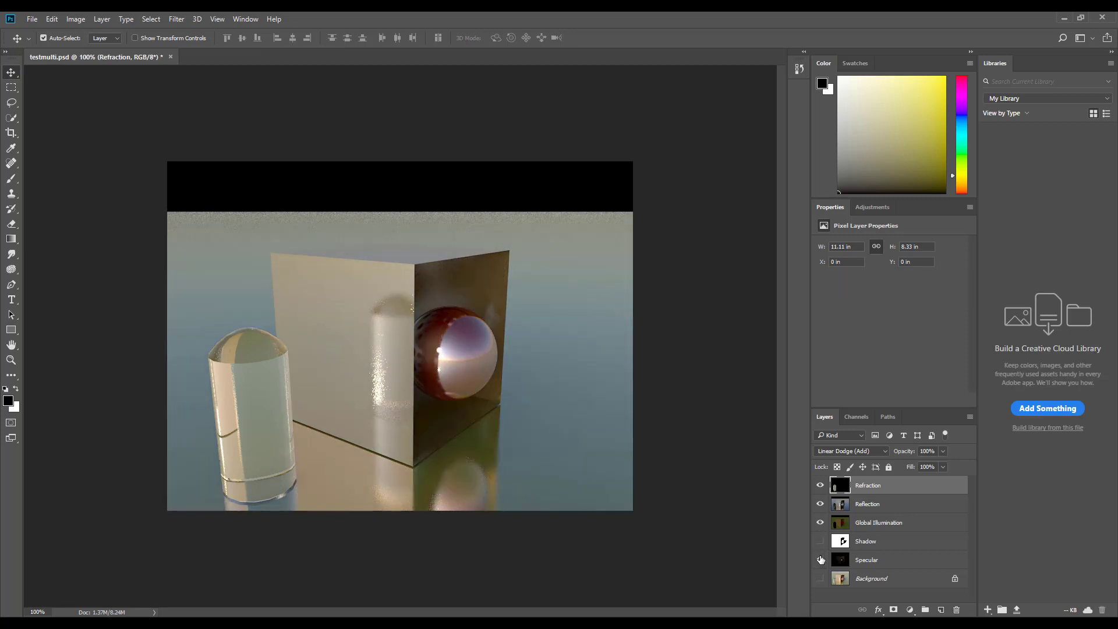
left_click(821, 542)
left_click(821, 579)
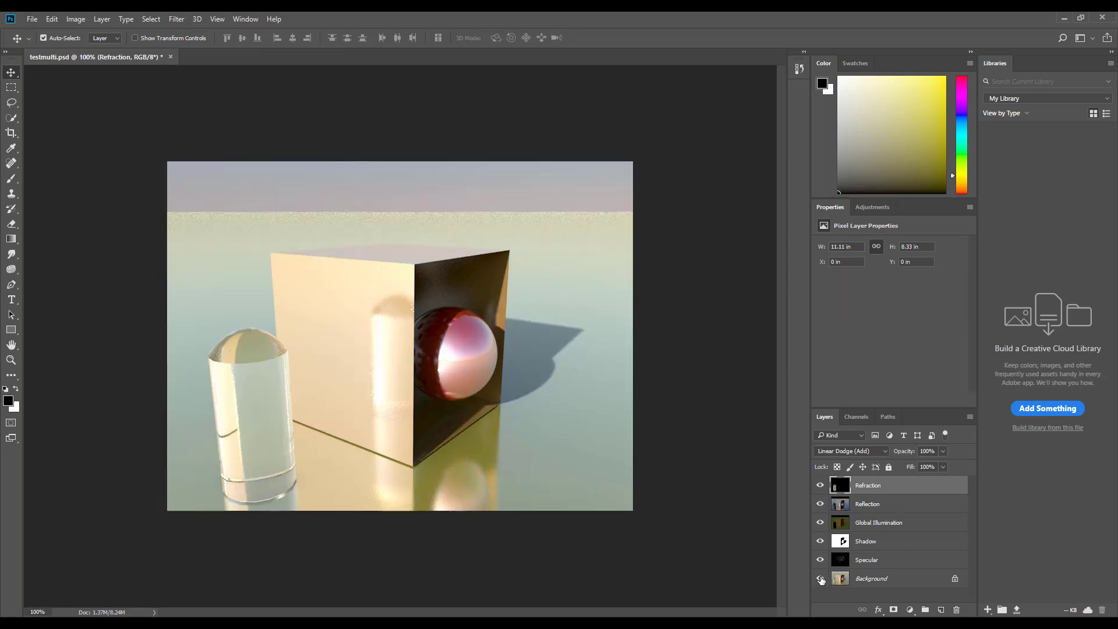
Compare the composite with and without Specular and Global Illumination, then hide Background
left_click(823, 559)
left_click(821, 560)
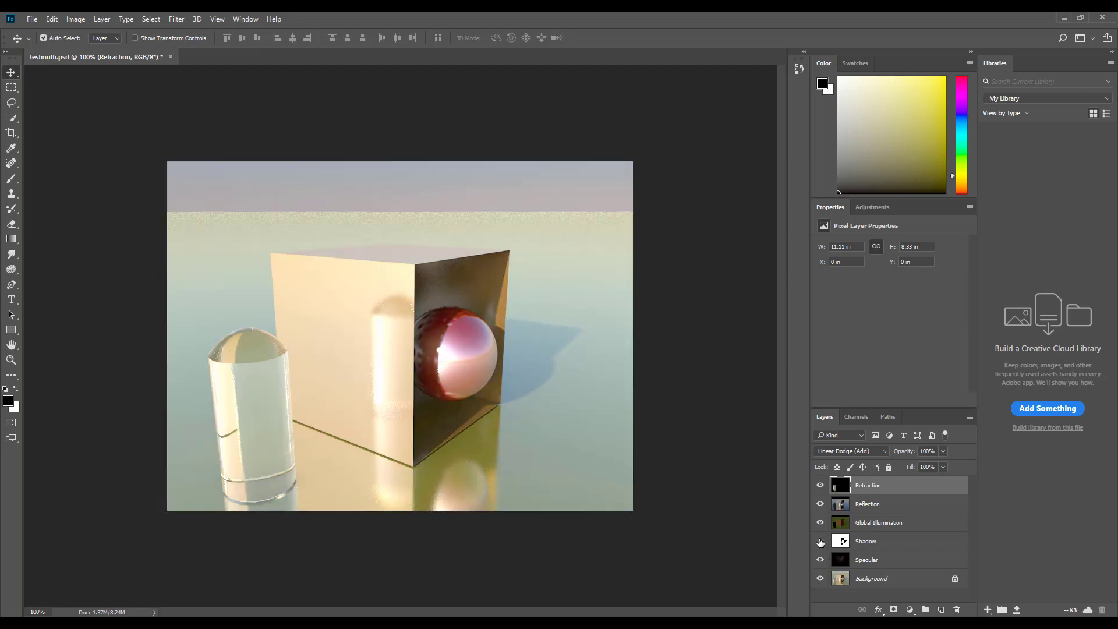
left_click(820, 523)
left_click(821, 523)
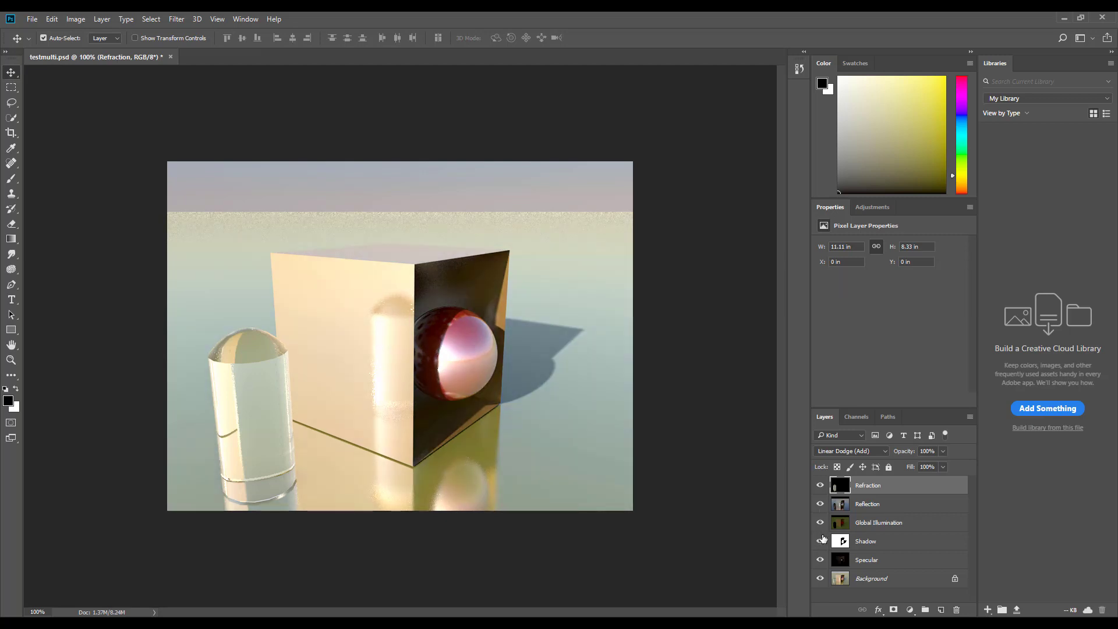
left_click(821, 579)
Recheck each pass layer without Background, then turn Background back on for the full composite
left_click(822, 485)
left_click(822, 486)
left_click(821, 504)
left_click(820, 505)
left_click(821, 524)
left_click(821, 524)
left_click(821, 541)
left_click(821, 542)
left_click(821, 560, "alt")
left_click(821, 560, "alt")
left_click(820, 580)
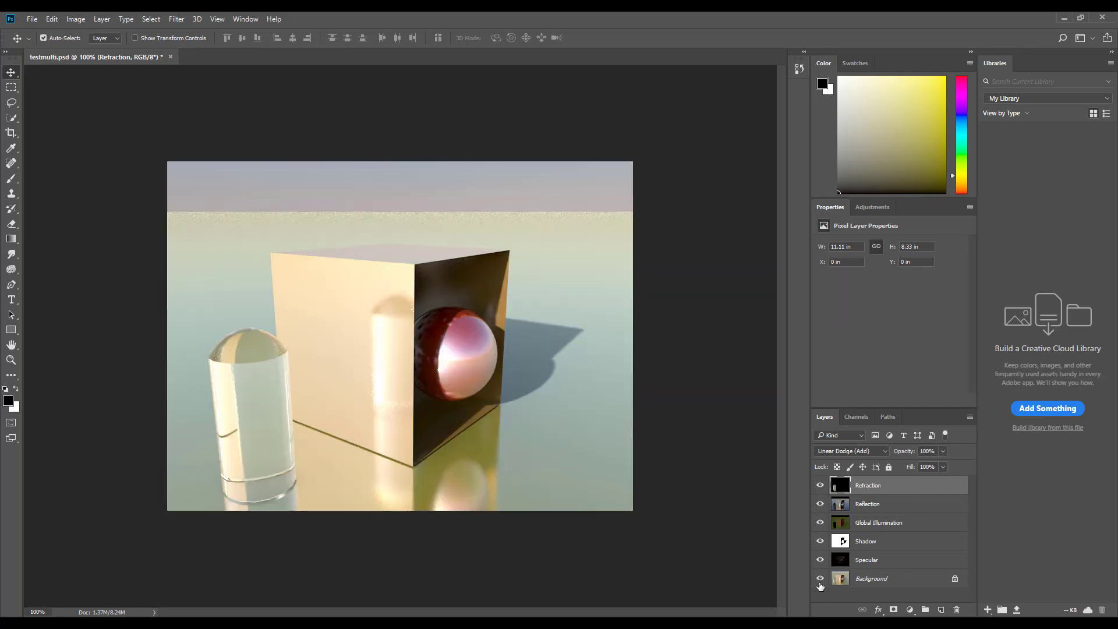